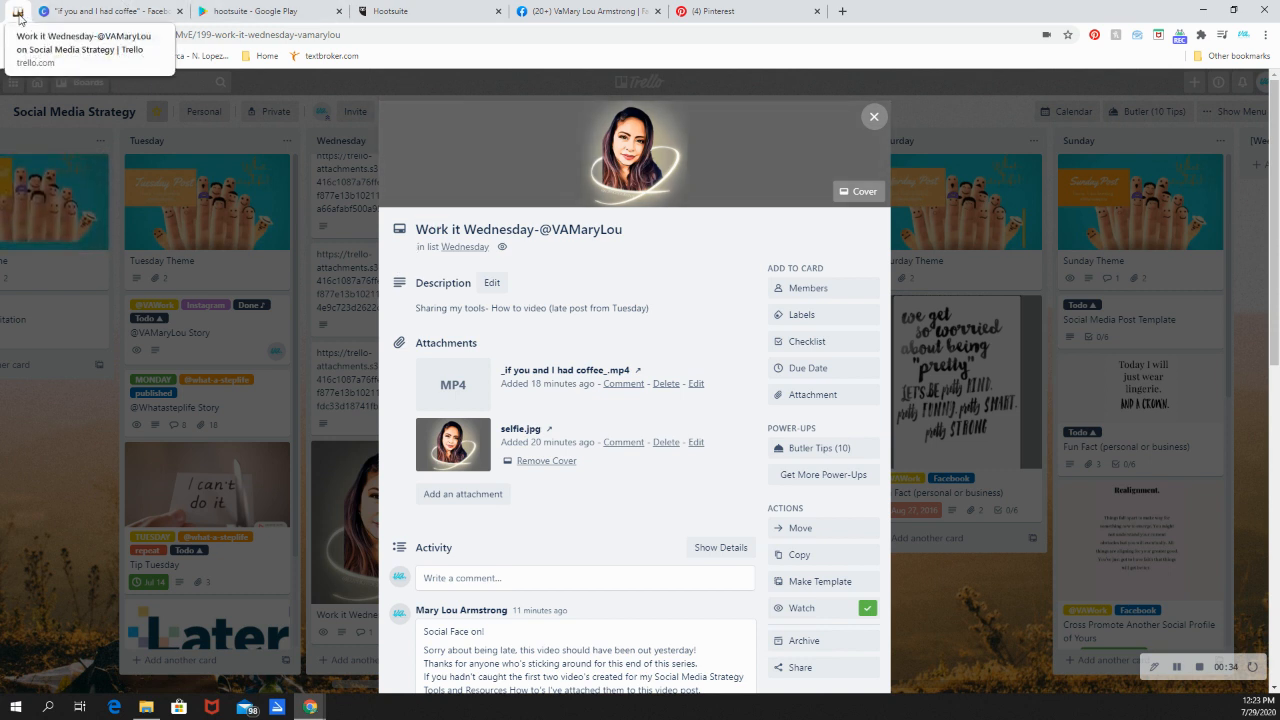
Step: Look over the open Canva design and Google Play results, switch to Hootsuite and close the open New Post draft
click(140, 11)
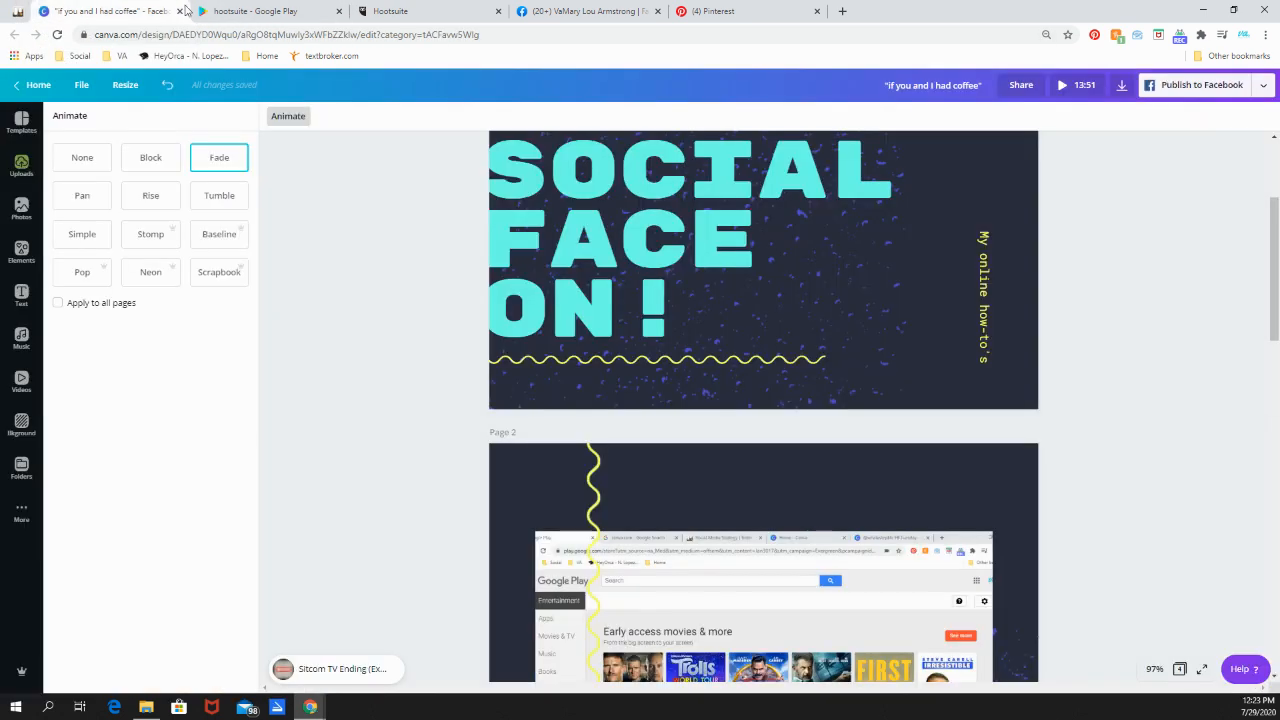
click(246, 11)
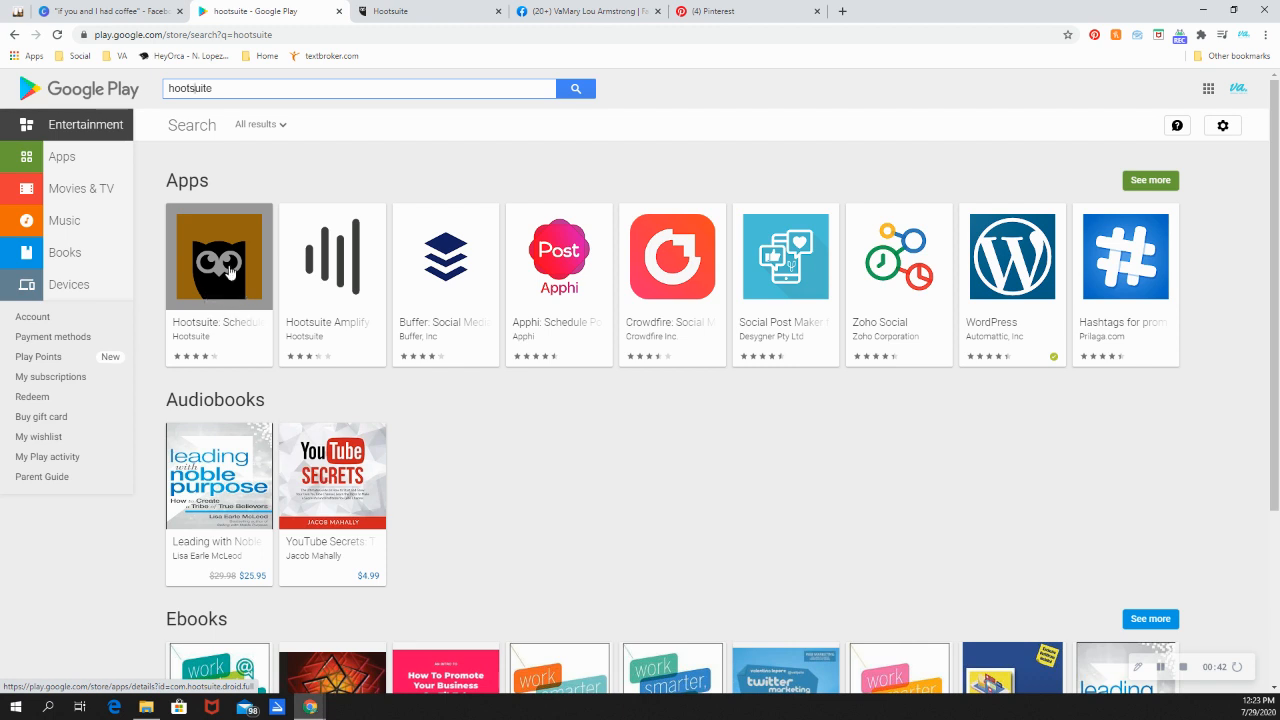
click(416, 18)
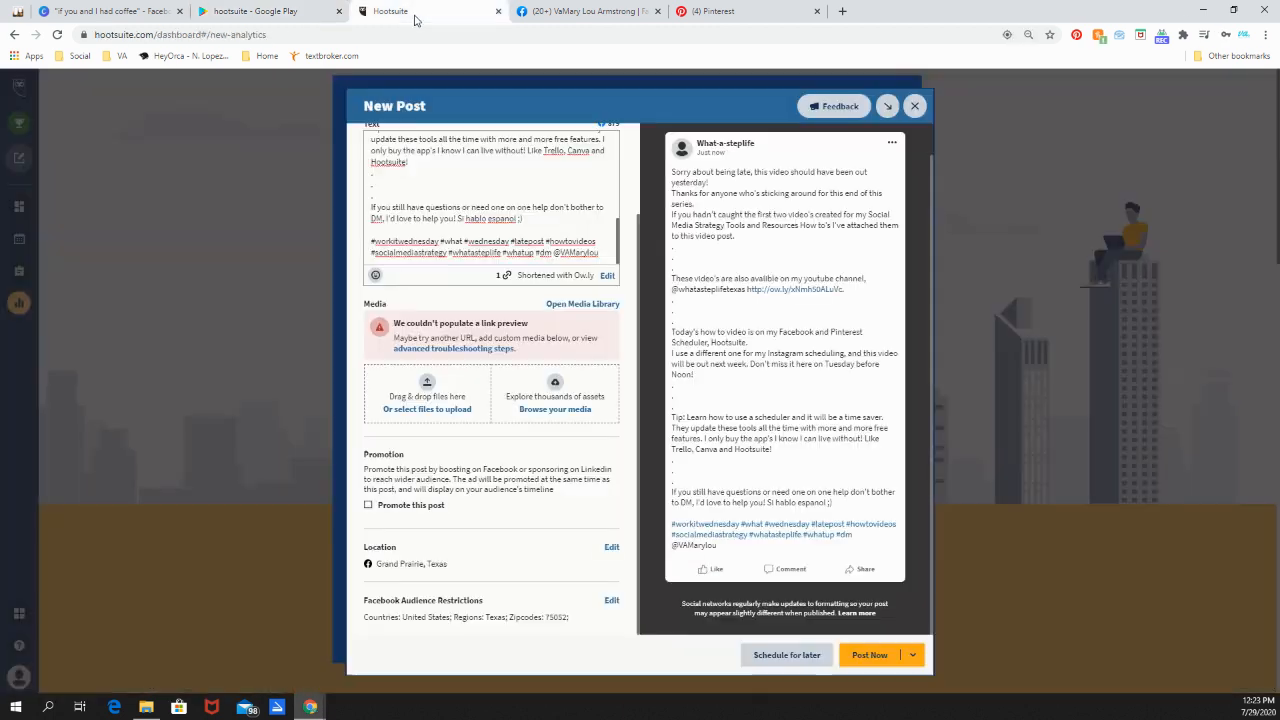
click(916, 108)
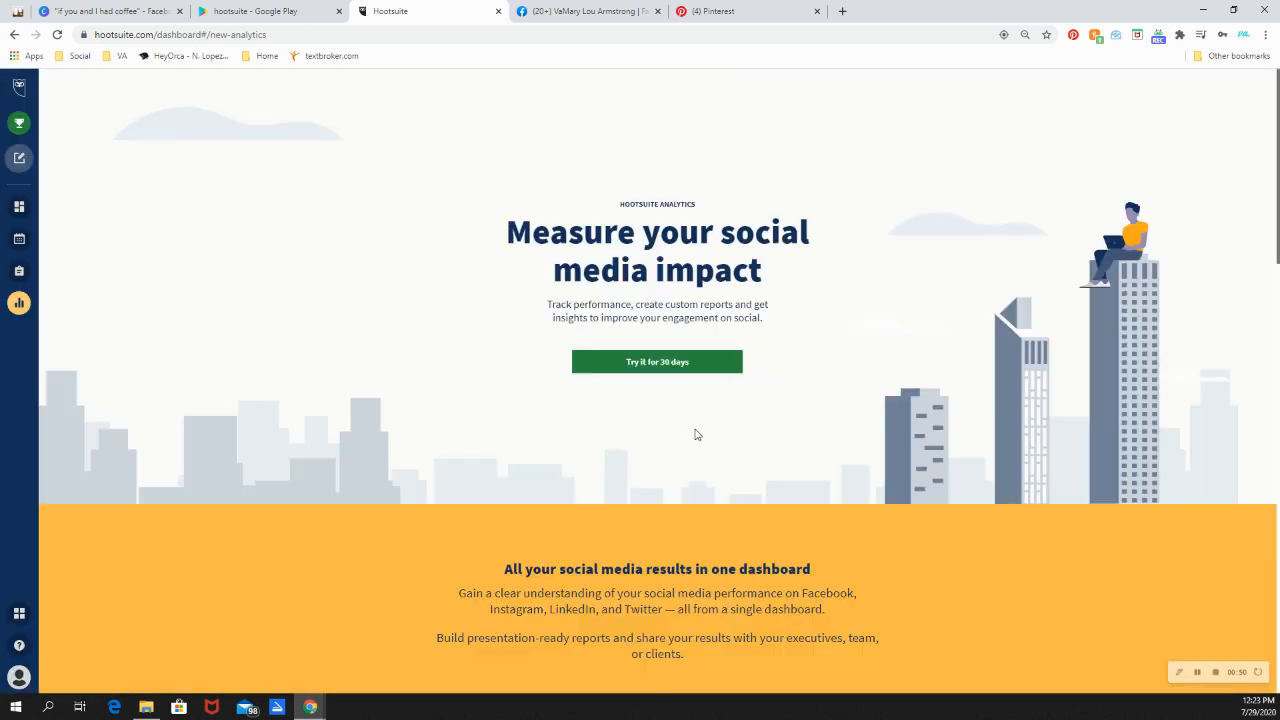
click(694, 432)
Step: View the plan upgrade page, close it, and display the options for creating a post or pin
click(19, 123)
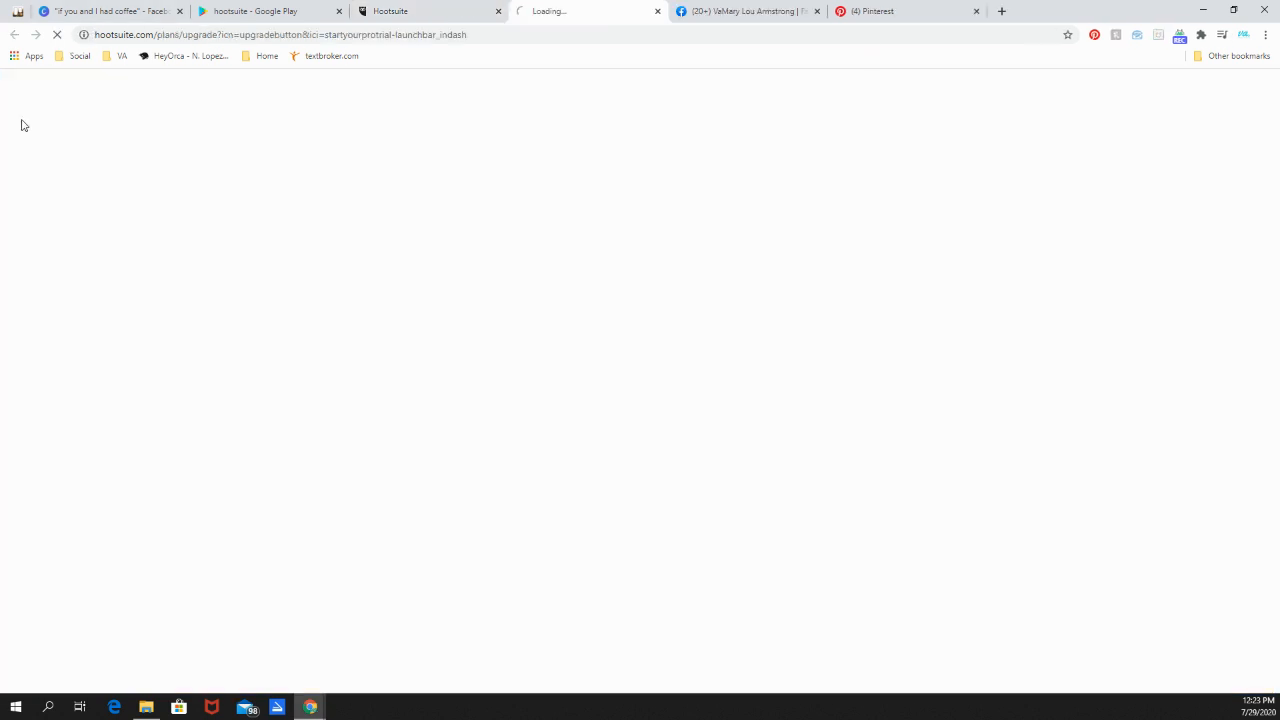
click(657, 11)
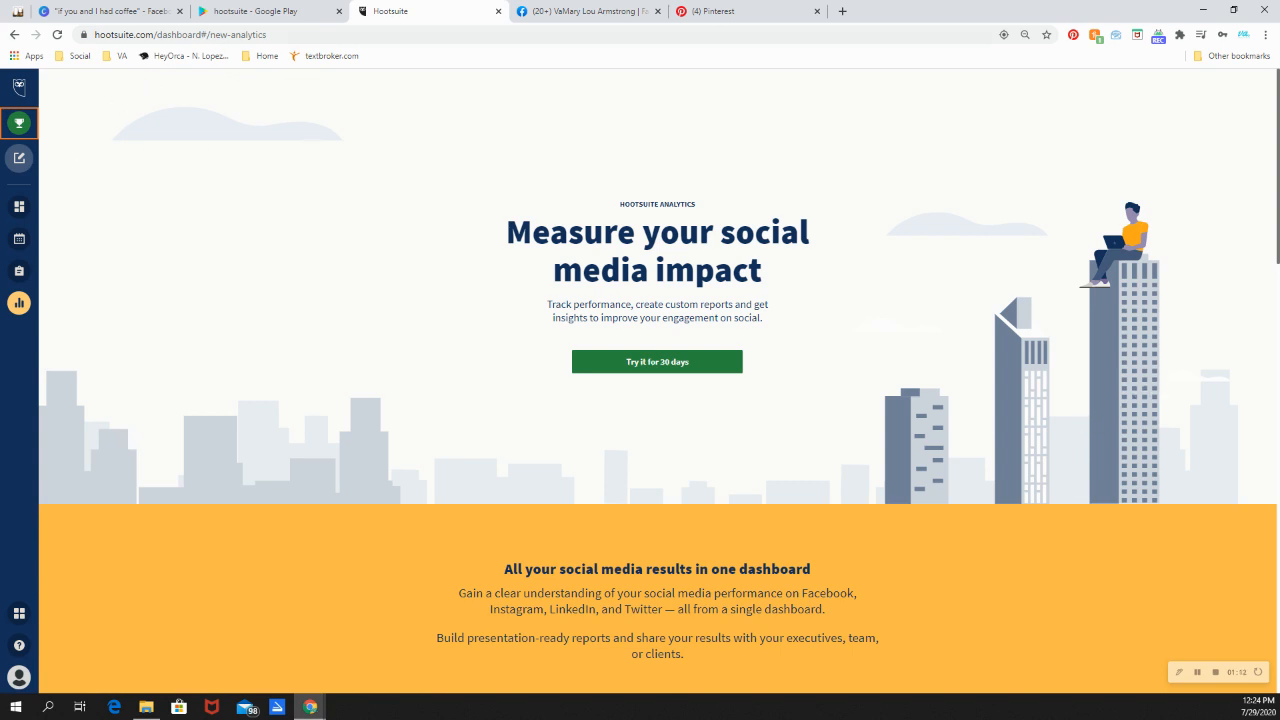
mouse_move(21, 163)
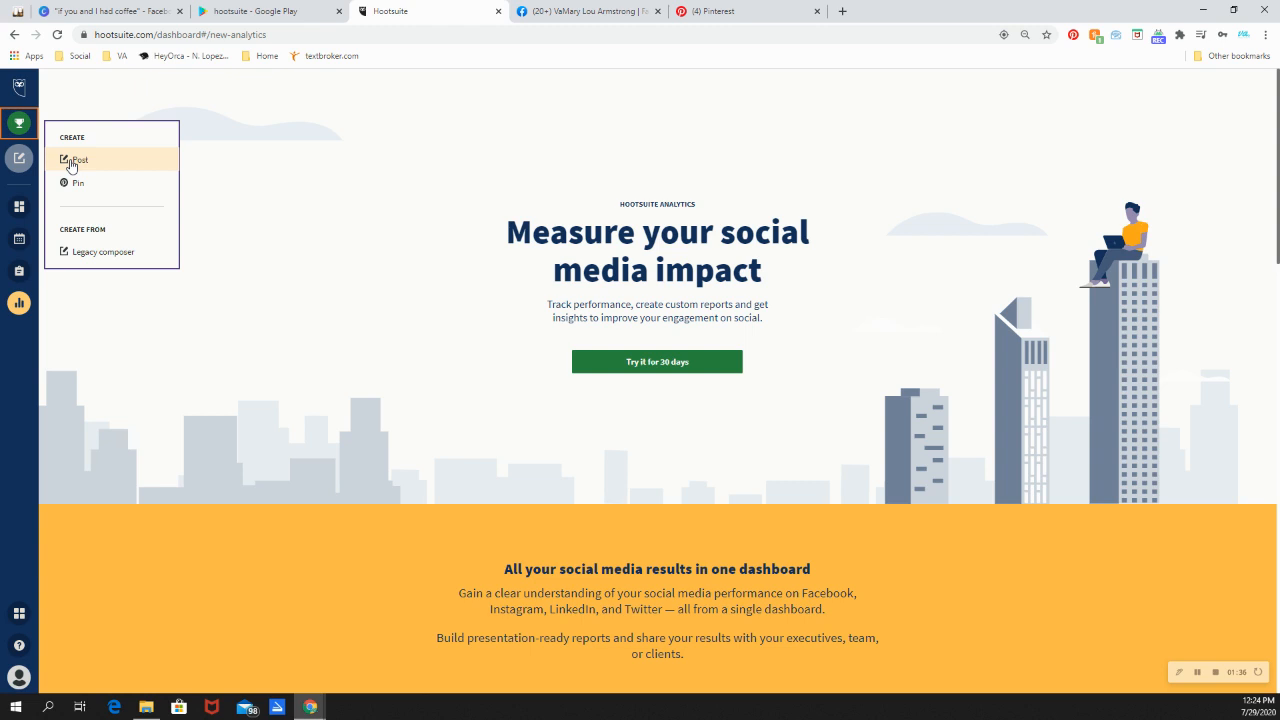
Step: Review the My Posts & Mentions streams and Publisher's Planner, Content and Promote pages
click(20, 207)
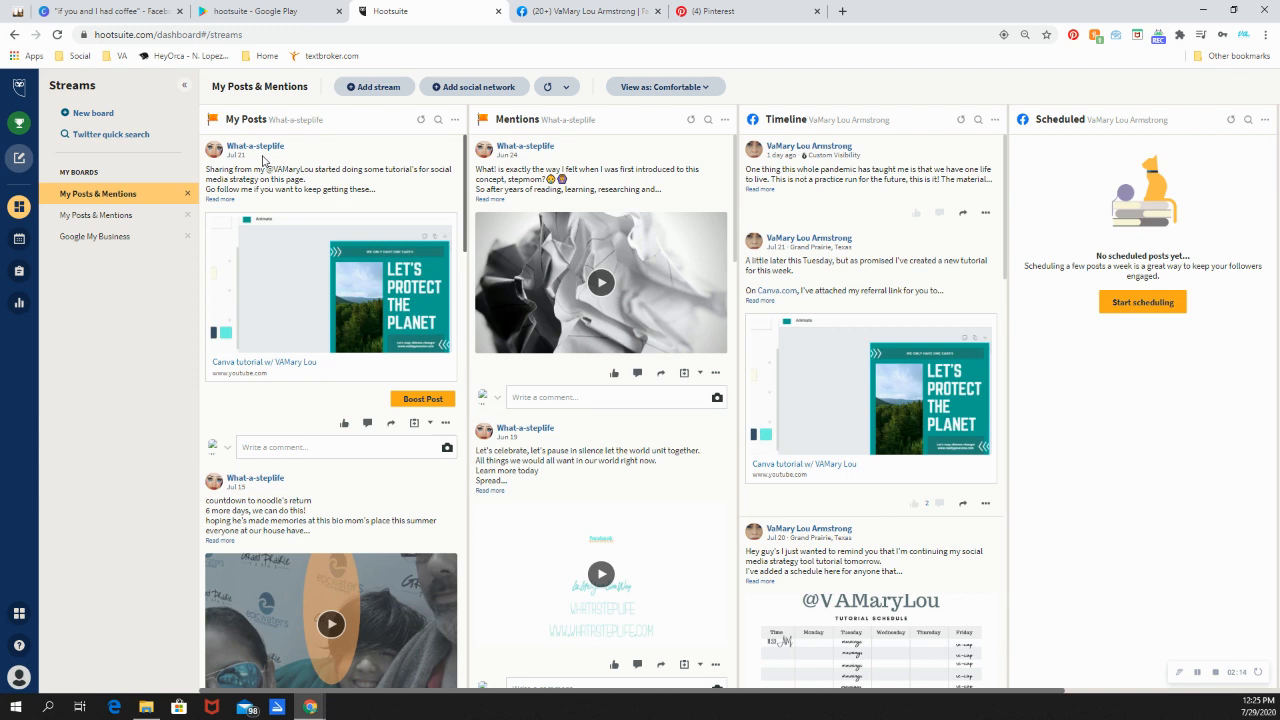
click(19, 241)
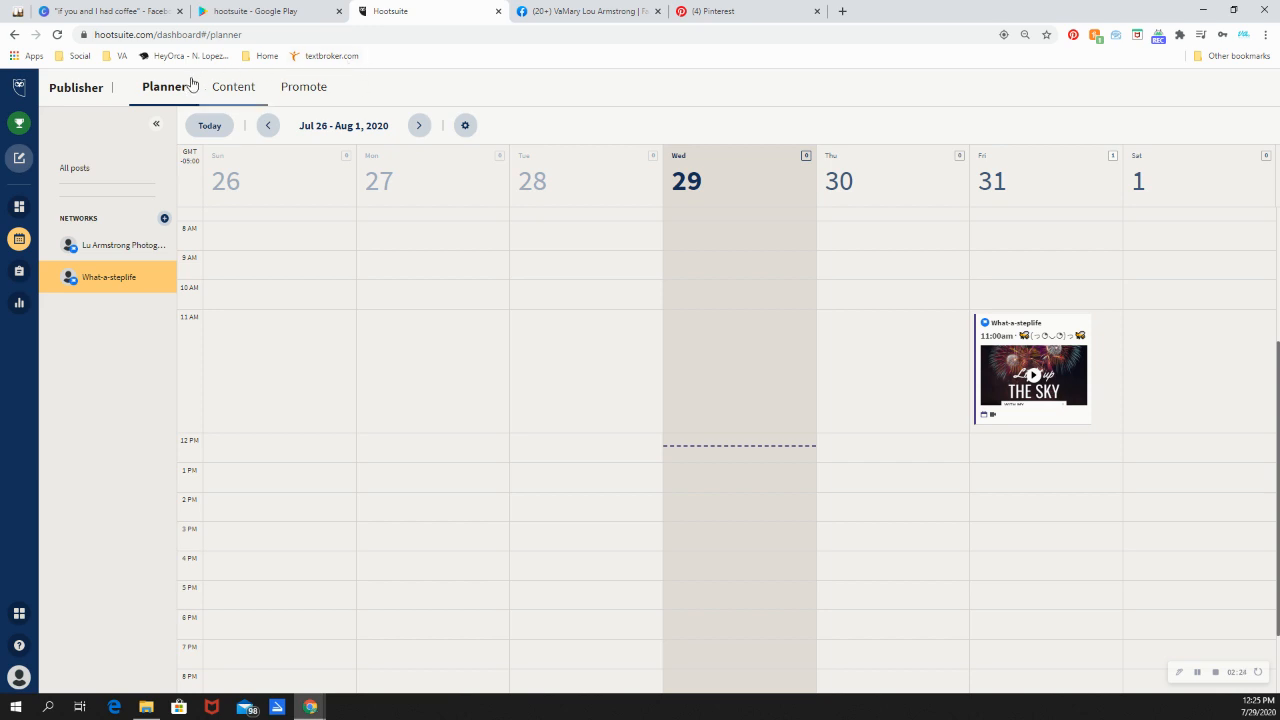
click(234, 88)
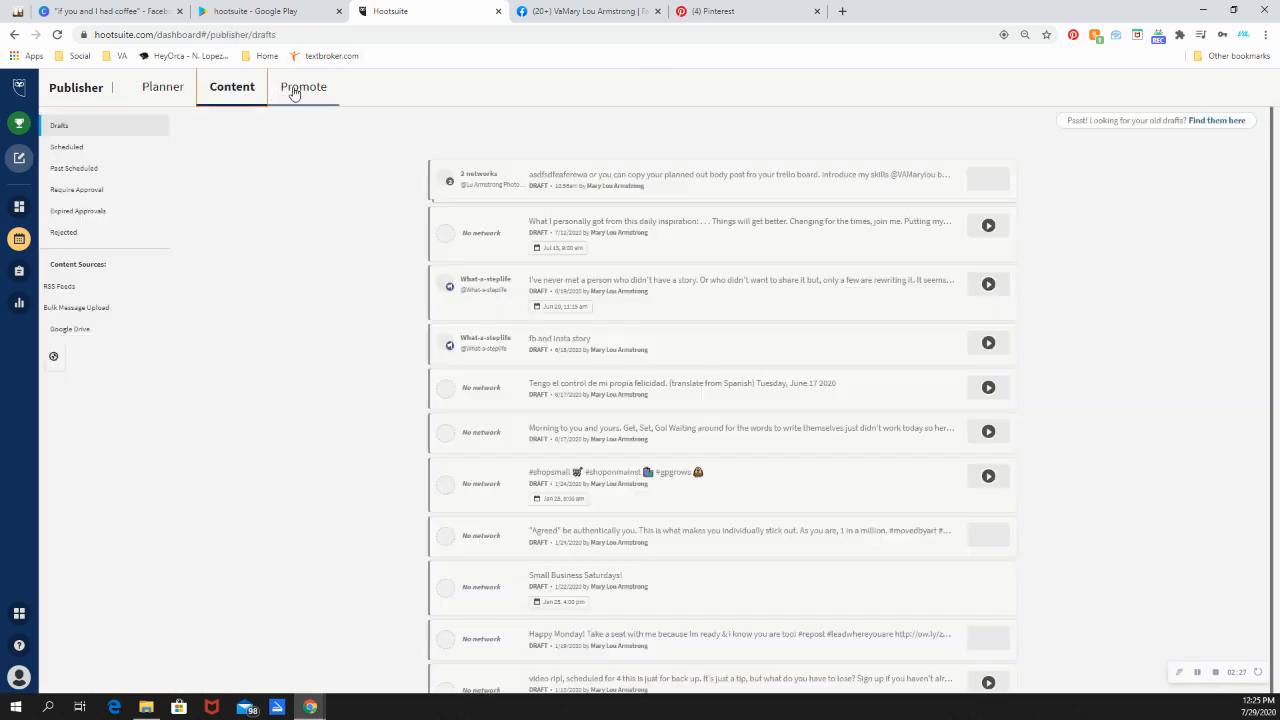
click(294, 92)
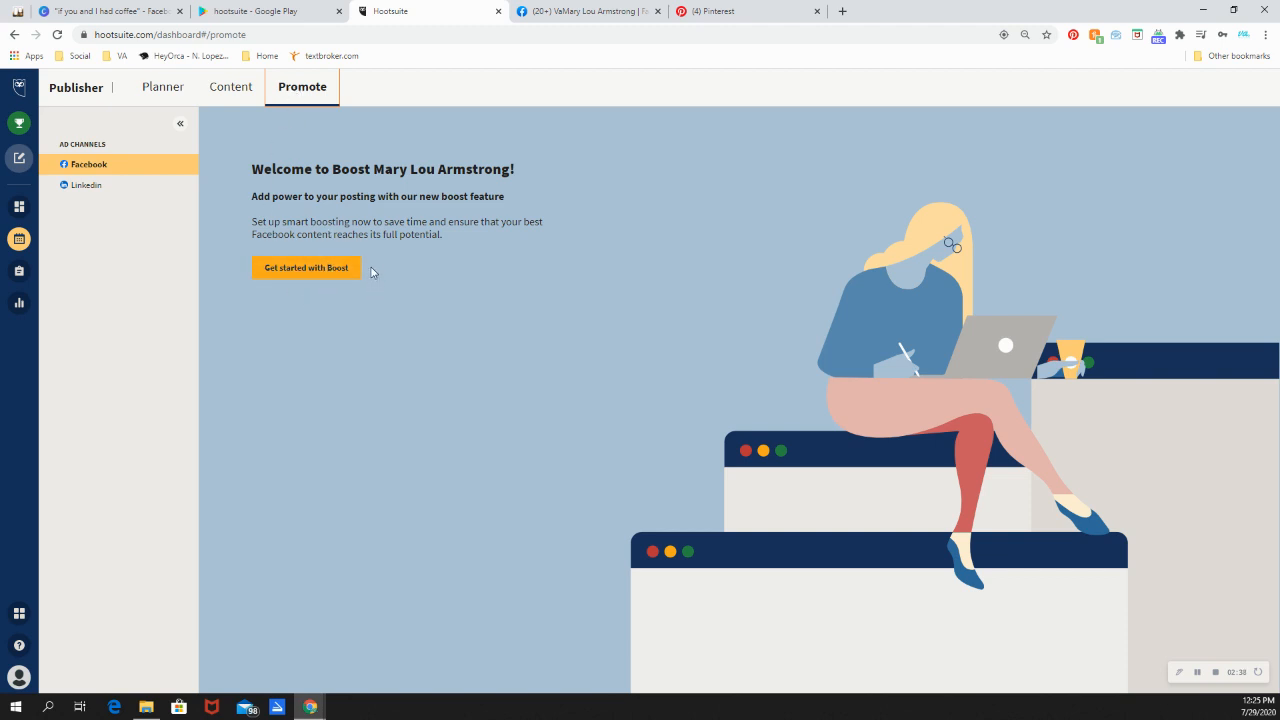
Step: Look through the Assignments and Analytics pages, the other products offered, and the Help & resources options
click(24, 270)
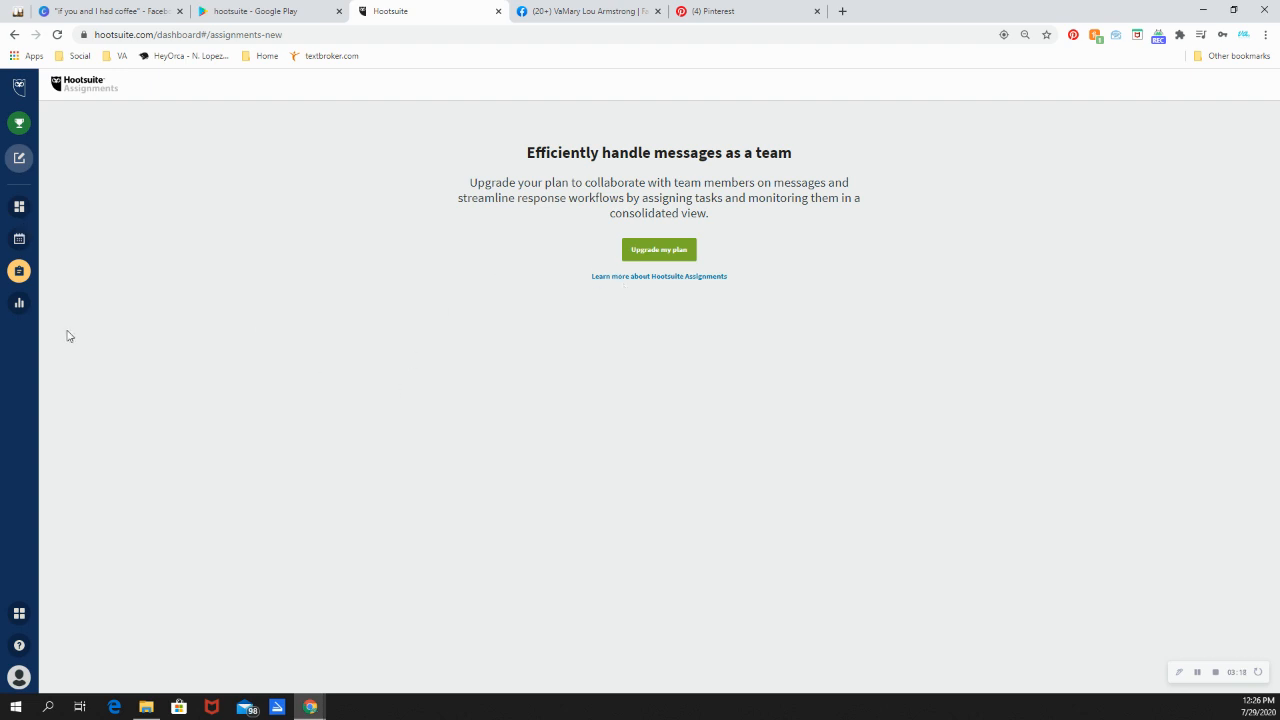
click(29, 314)
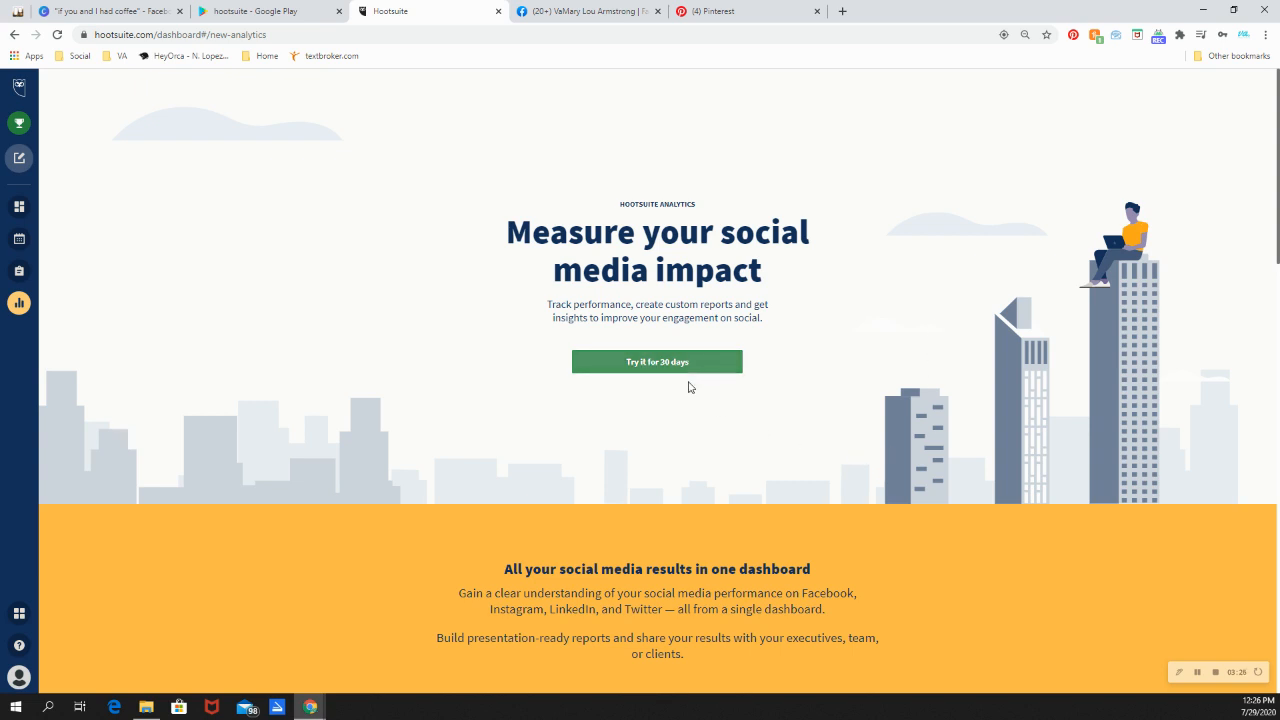
click(29, 620)
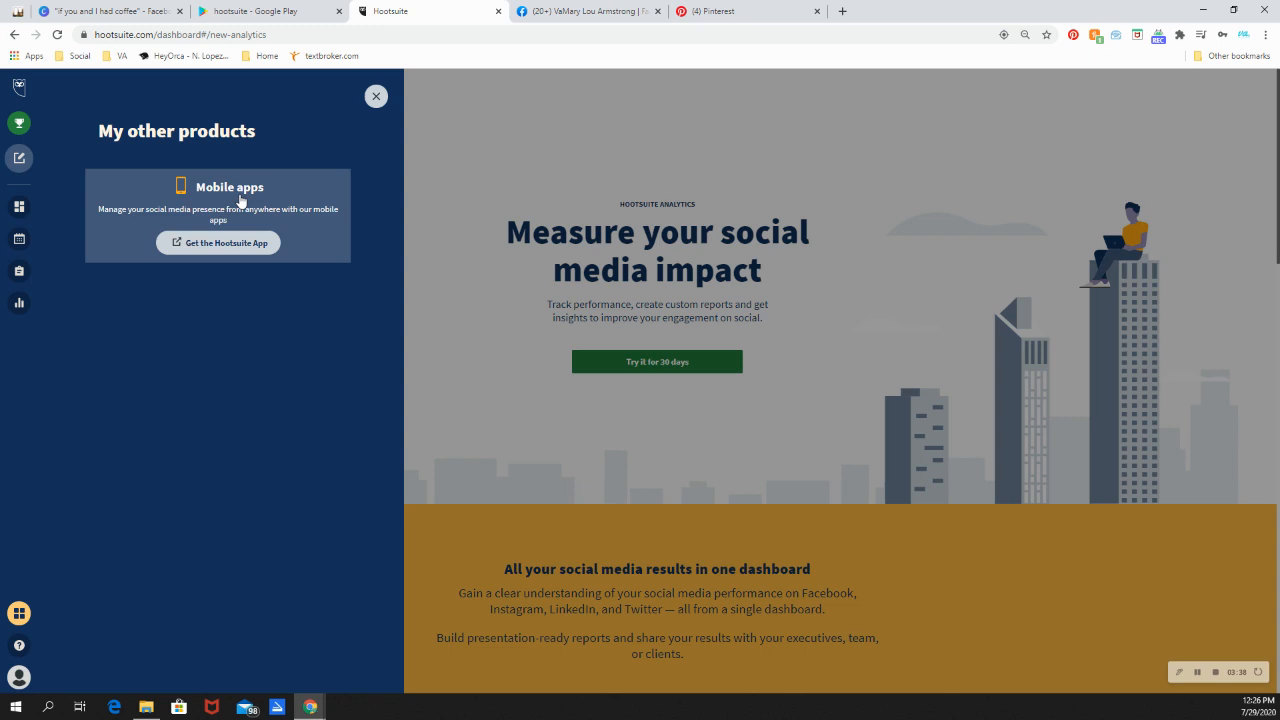
click(19, 647)
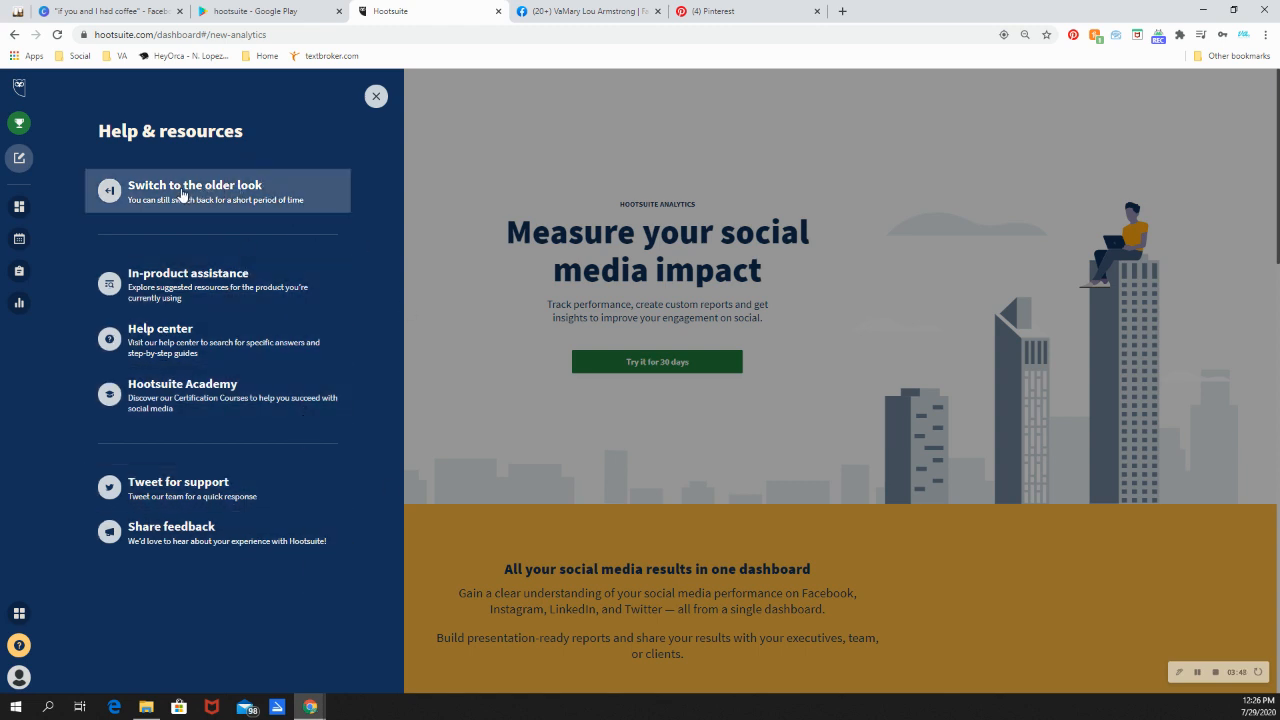
Step: Open the profile's account settings, review the profile, social link and password fields, and close the settings
click(20, 677)
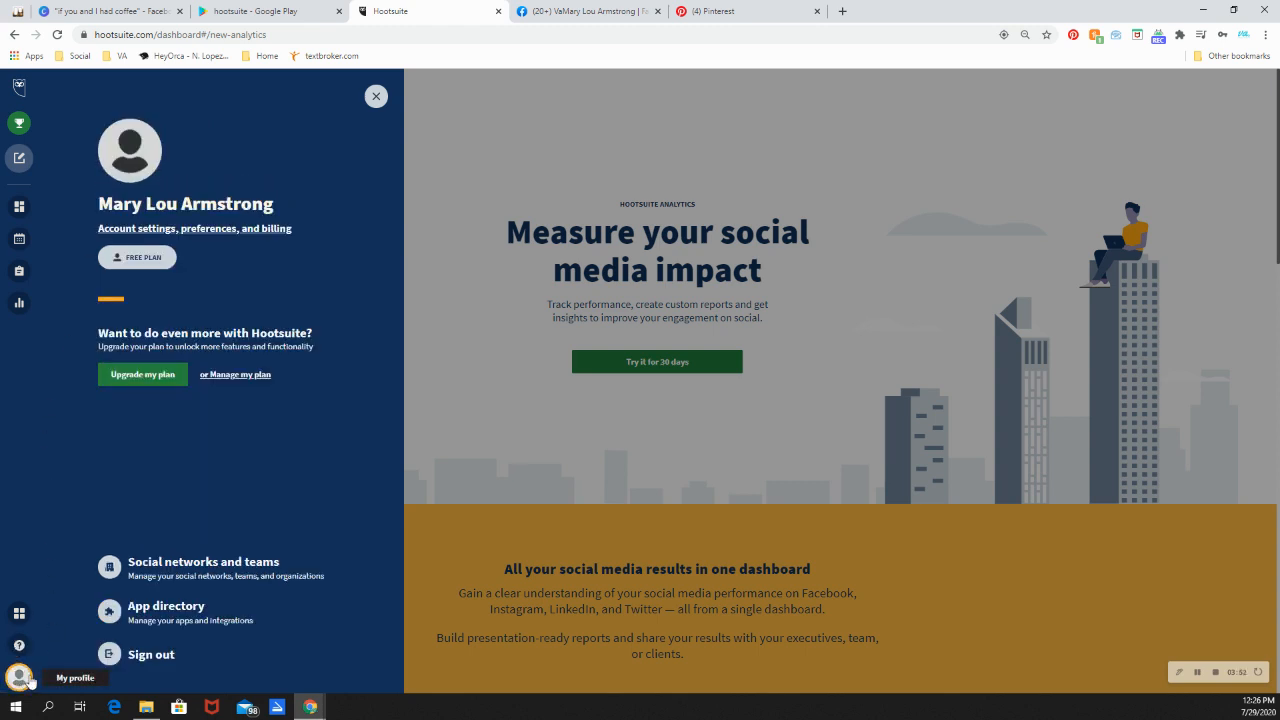
click(136, 230)
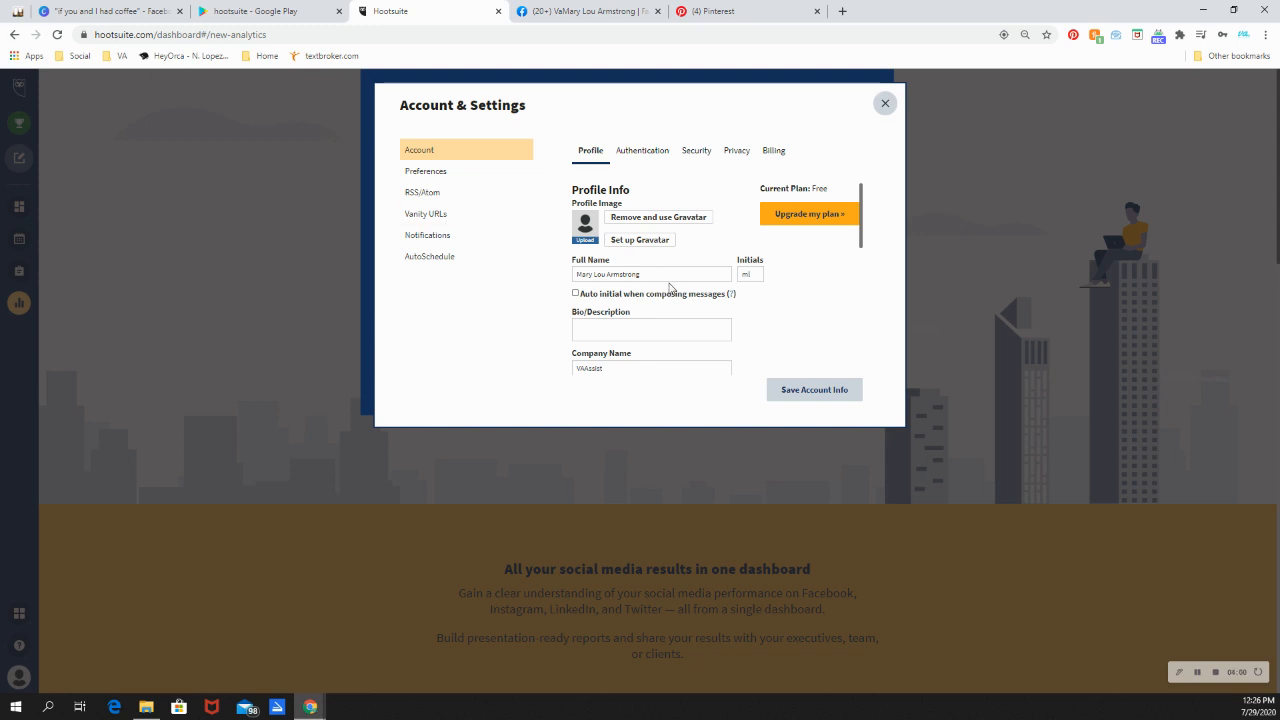
scroll(668, 284, down, 2)
scroll(740, 272, down, 1)
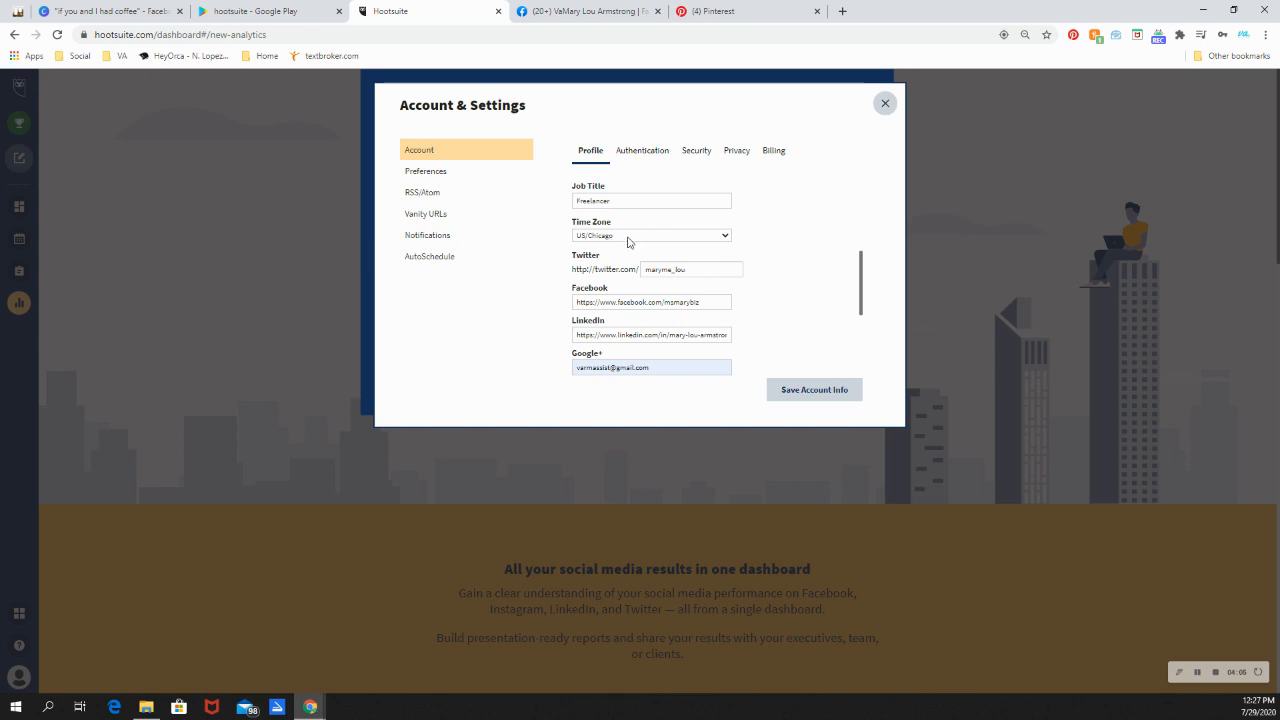
click(700, 269)
scroll(672, 268, down, 2)
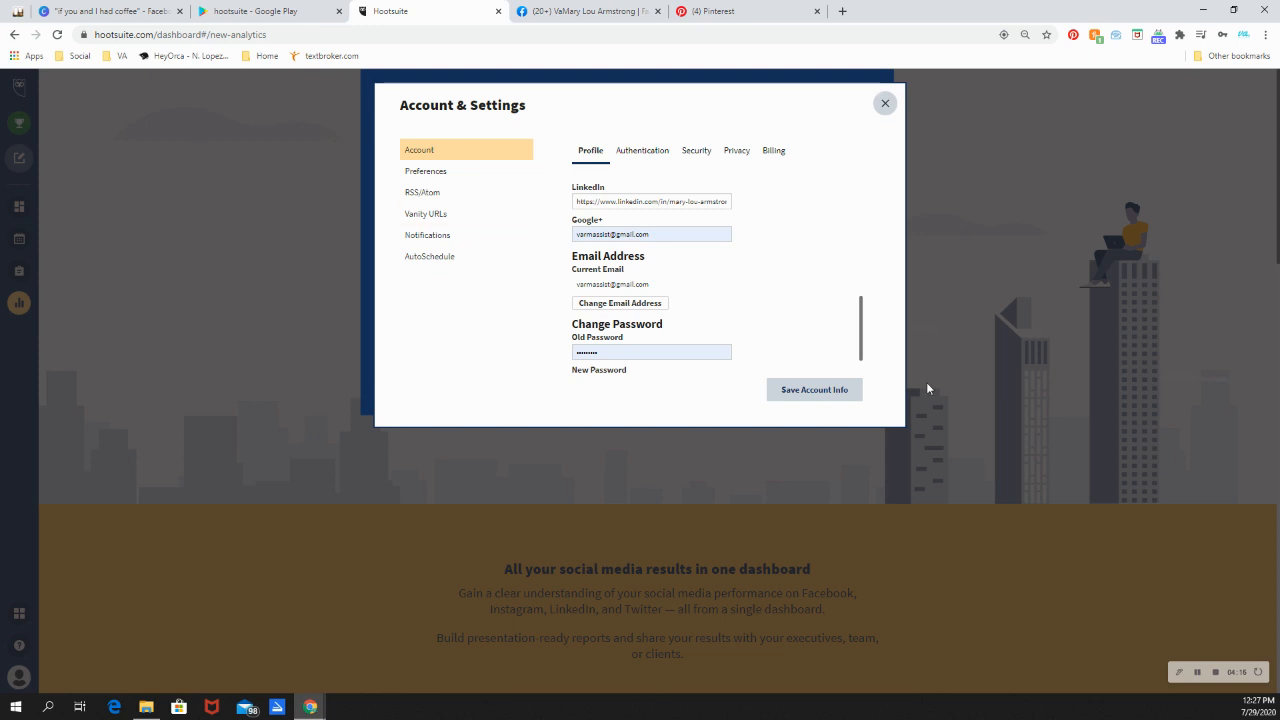
click(885, 104)
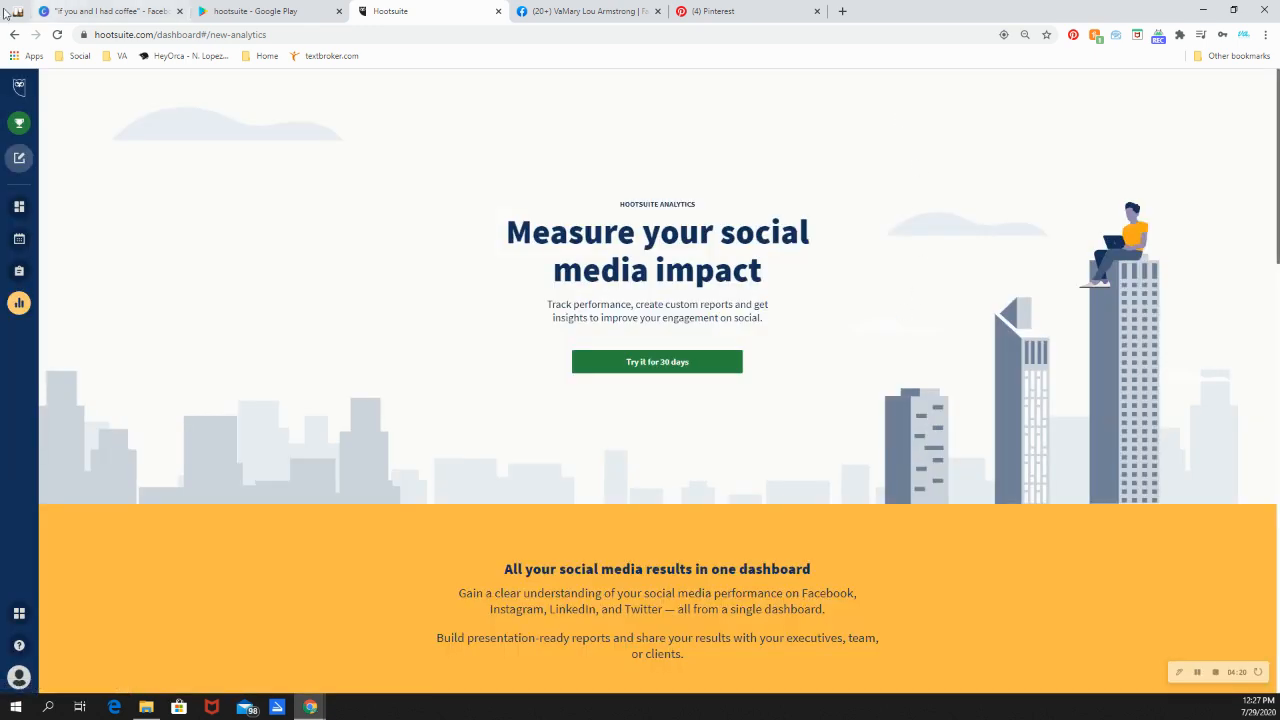
Step: Start a new post for the What-a-steplife Facebook page and make its text area ready for entry
click(15, 164)
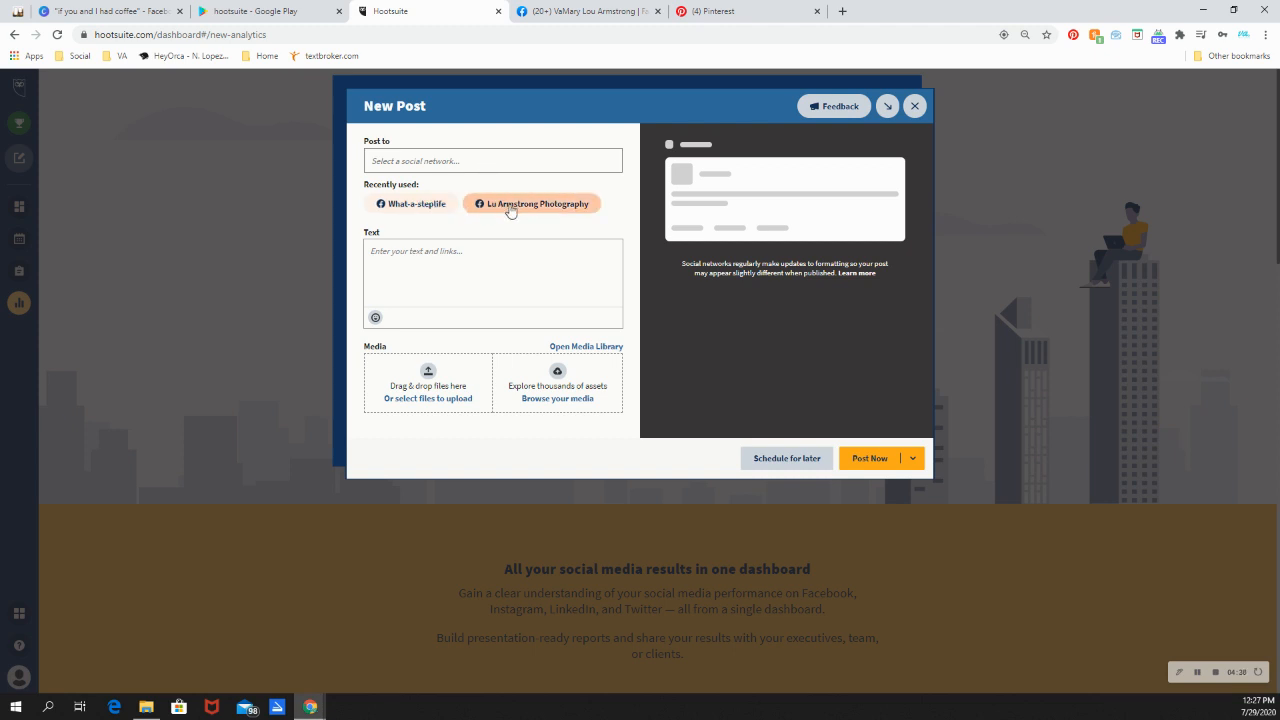
click(423, 206)
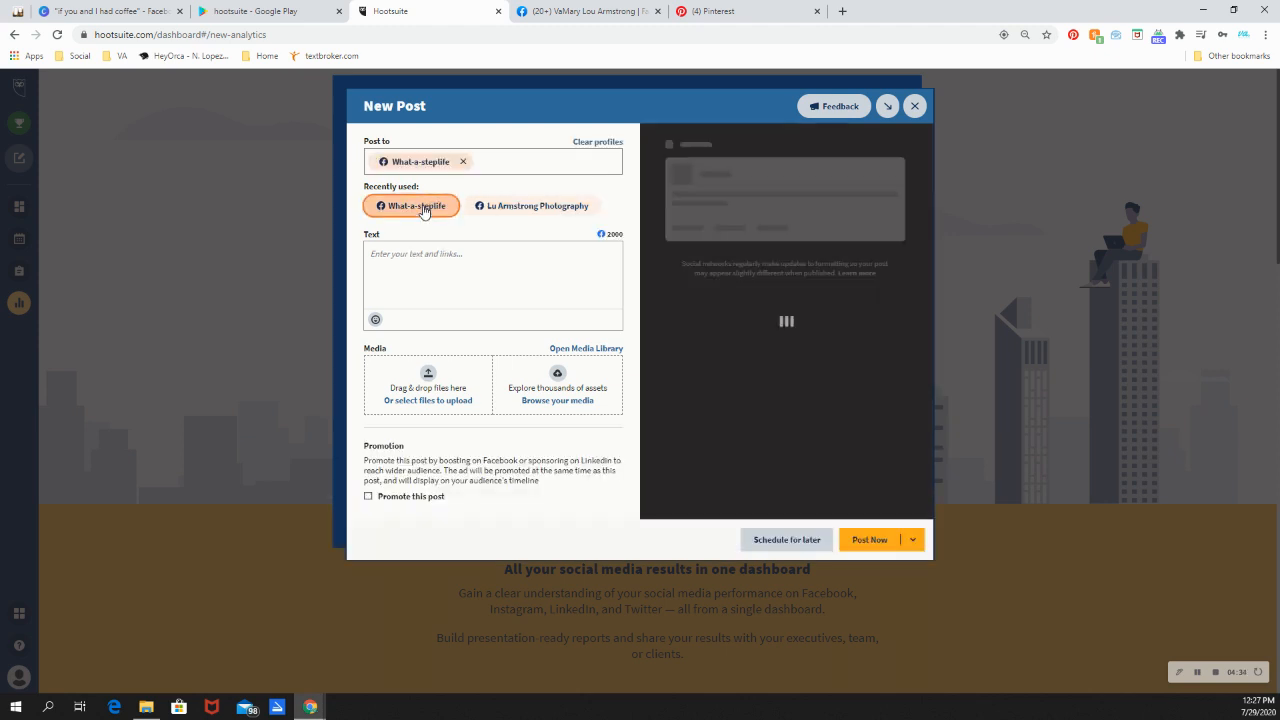
click(503, 263)
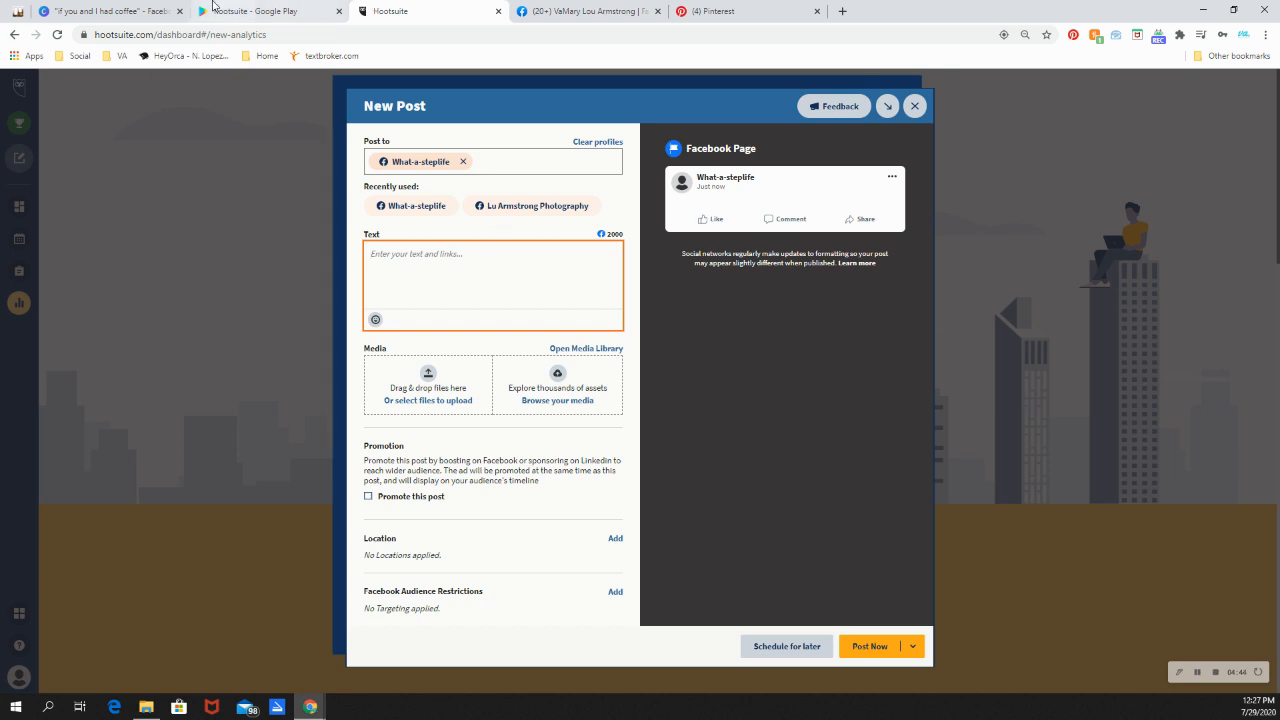
Step: Switch to Trello and copy the Work it Wednesday card's comment from "Sorry about being late" through the closing hashtags
click(17, 12)
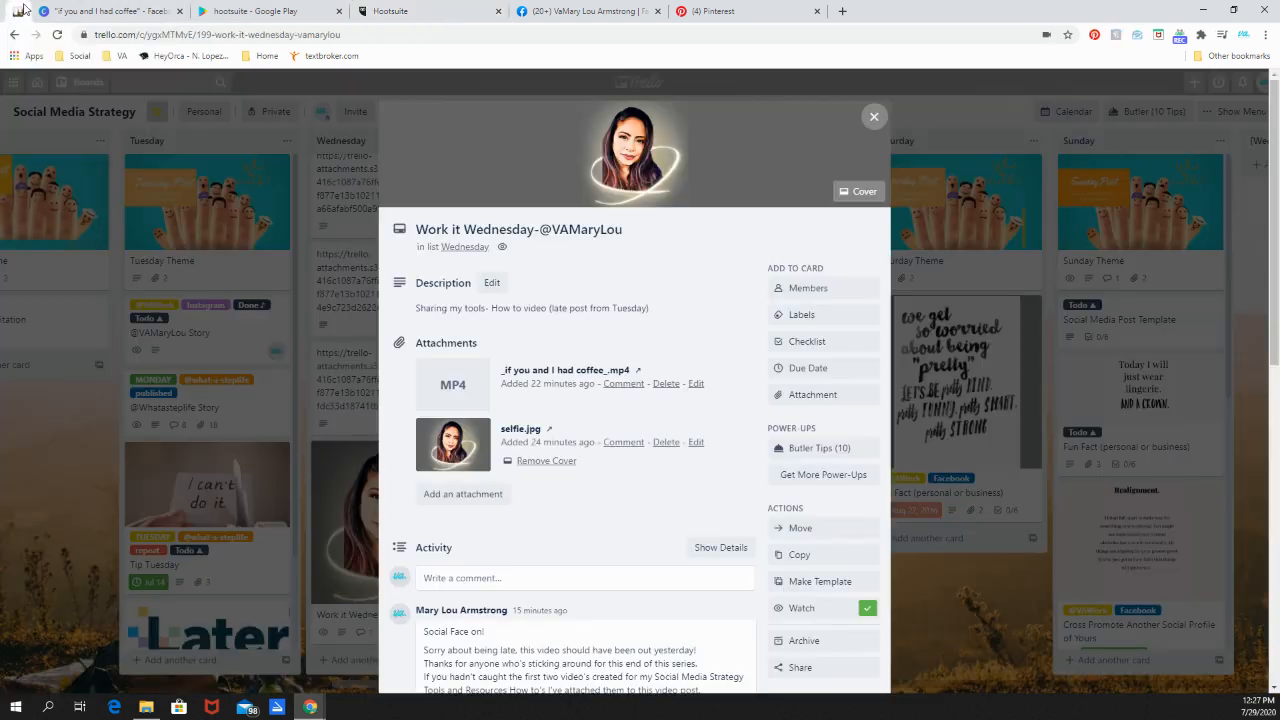
scroll(703, 270, down, 3)
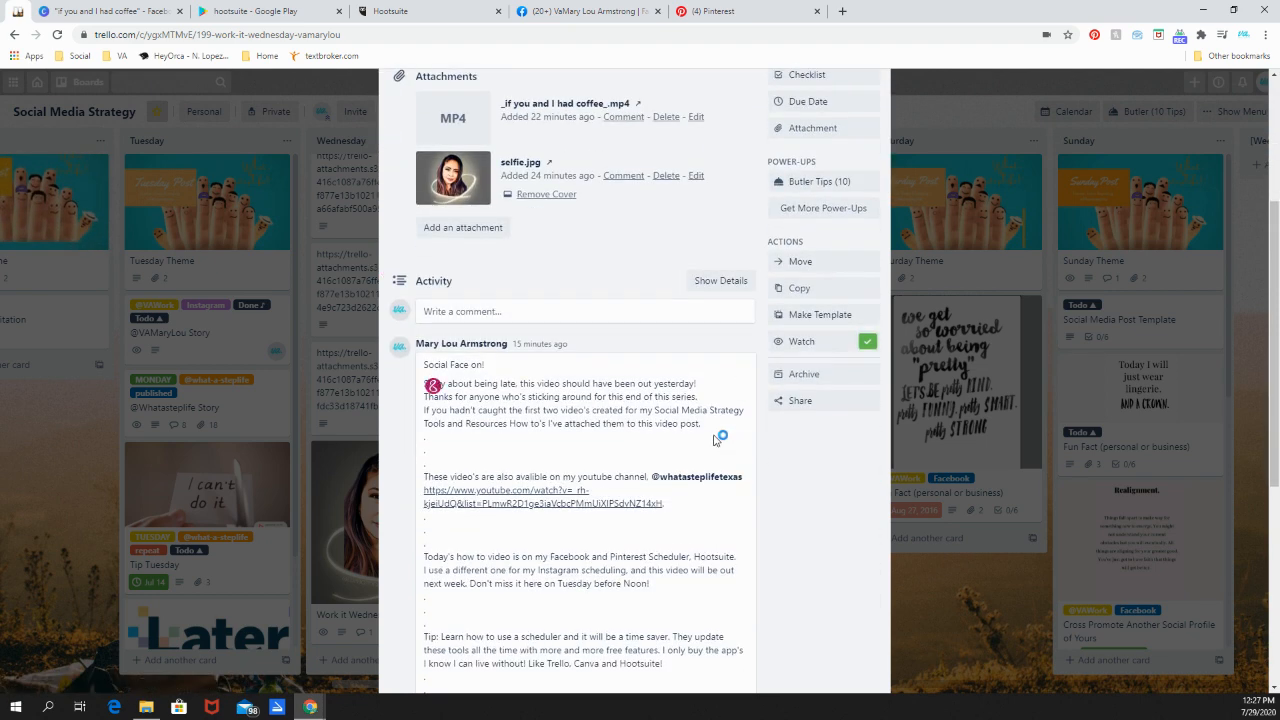
scroll(716, 435, down, 2)
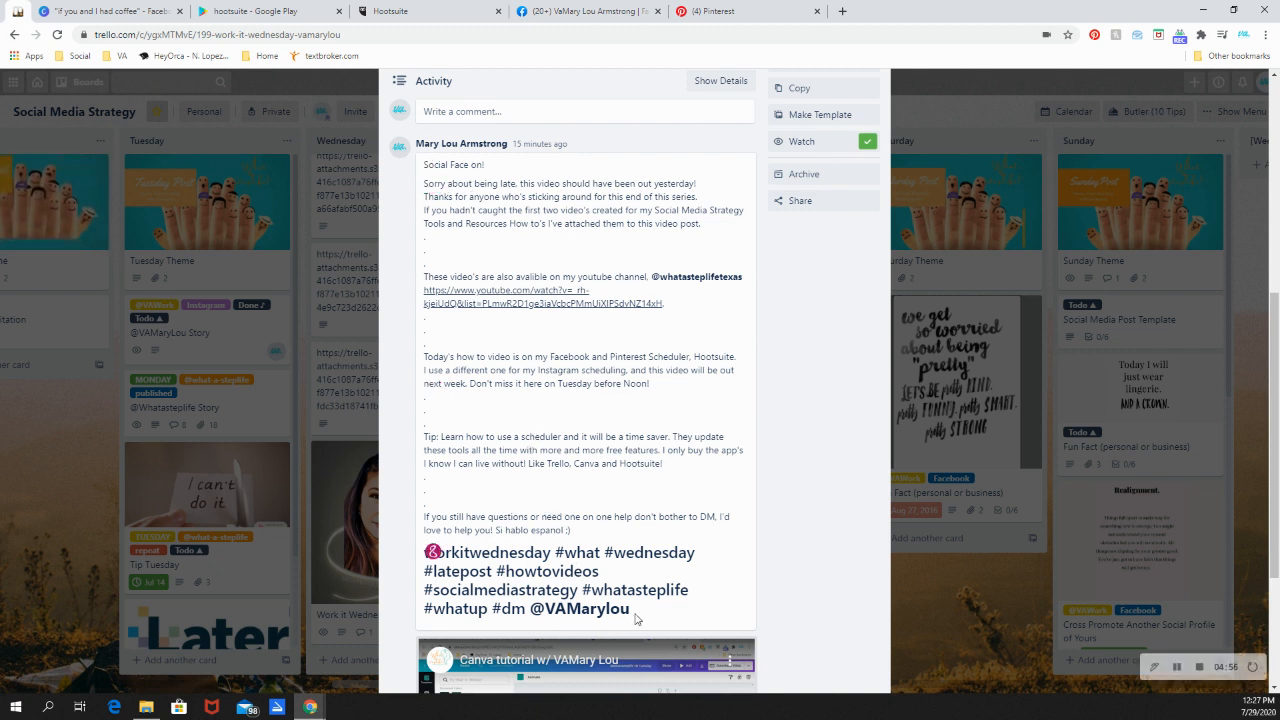
drag(632, 610, 432, 186)
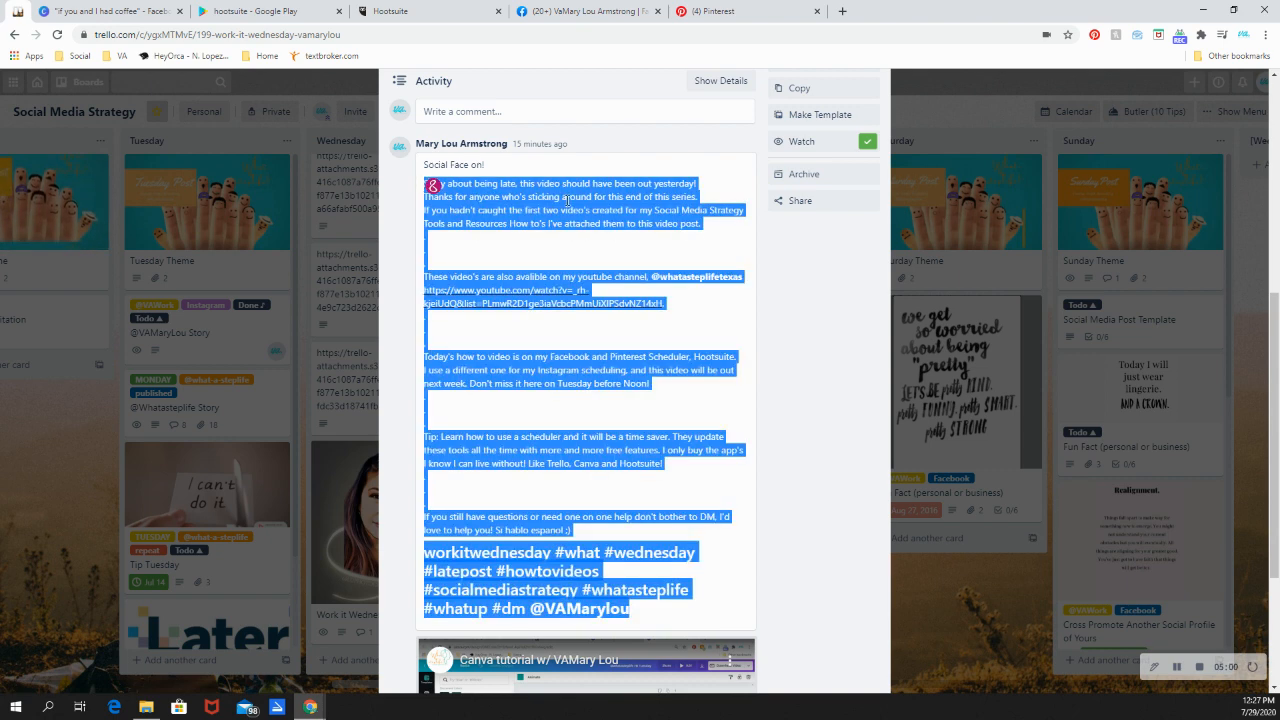
right_click(566, 197)
click(600, 212)
Step: Switch back to Hootsuite and paste the copied comment as the new post's text
click(421, 8)
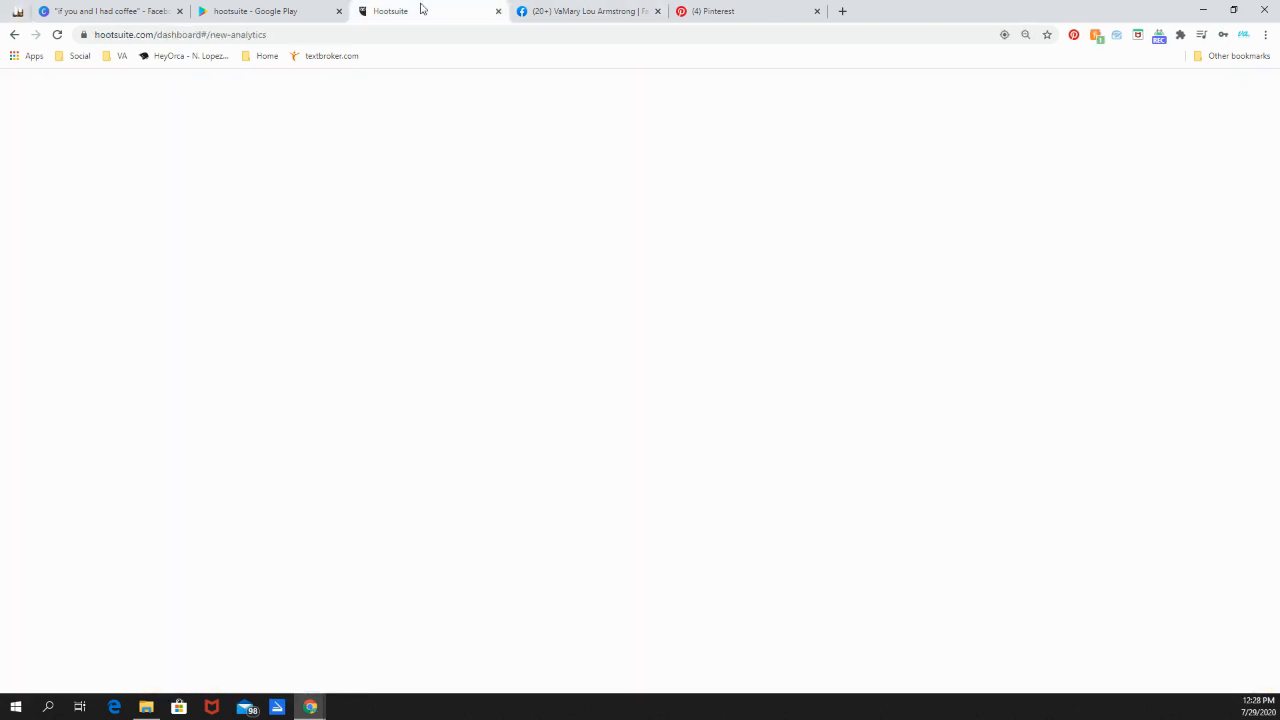
right_click(435, 268)
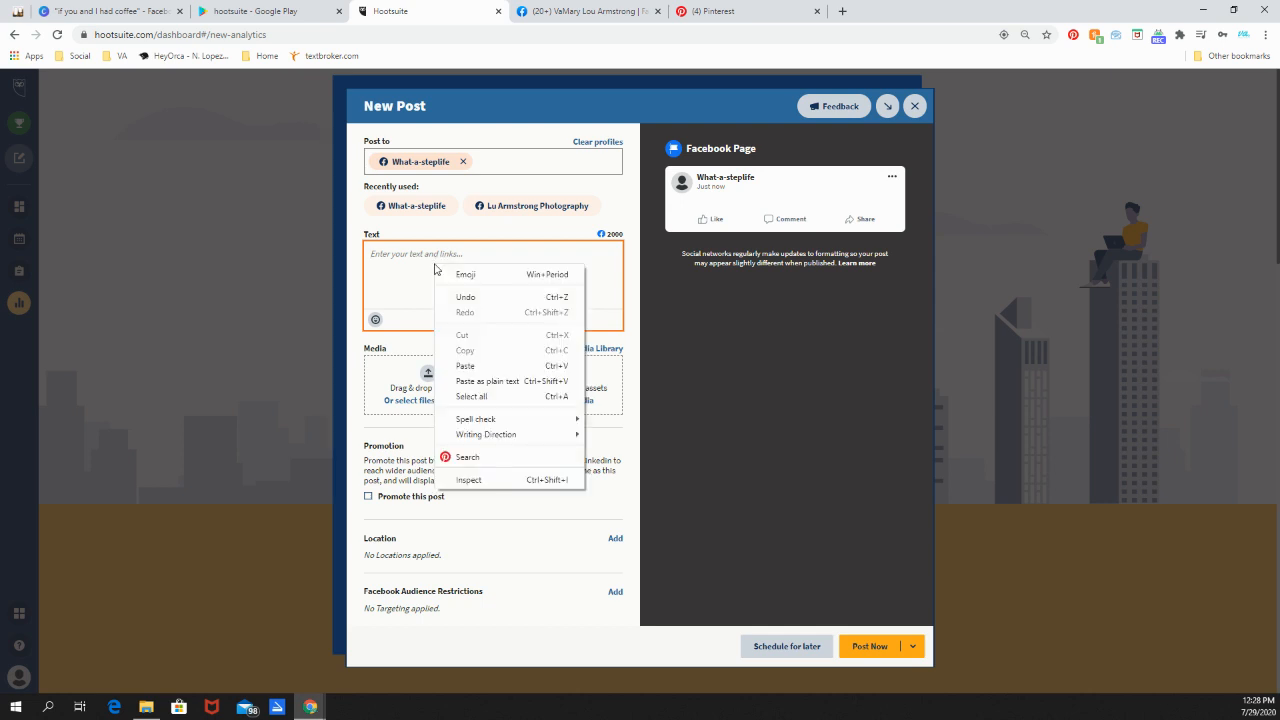
click(488, 366)
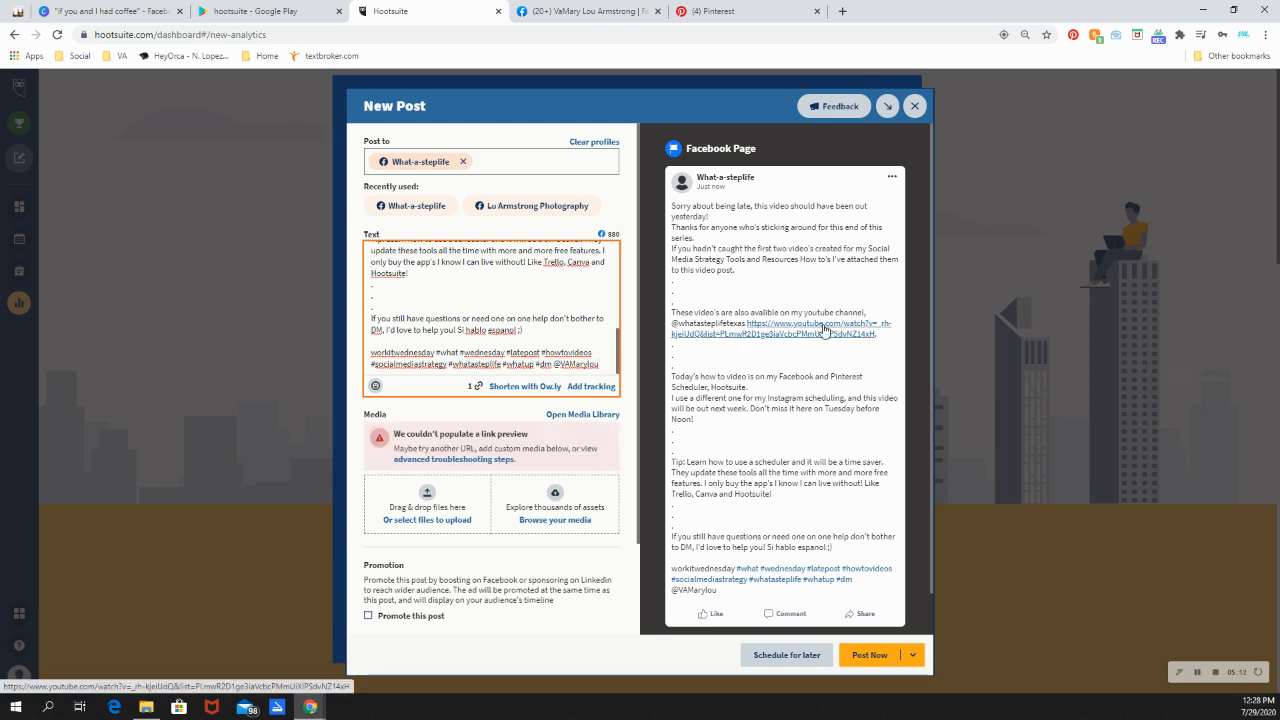
Step: Shorten the post's YouTube link with Ow.ly and dismiss the mention suggestions
click(535, 388)
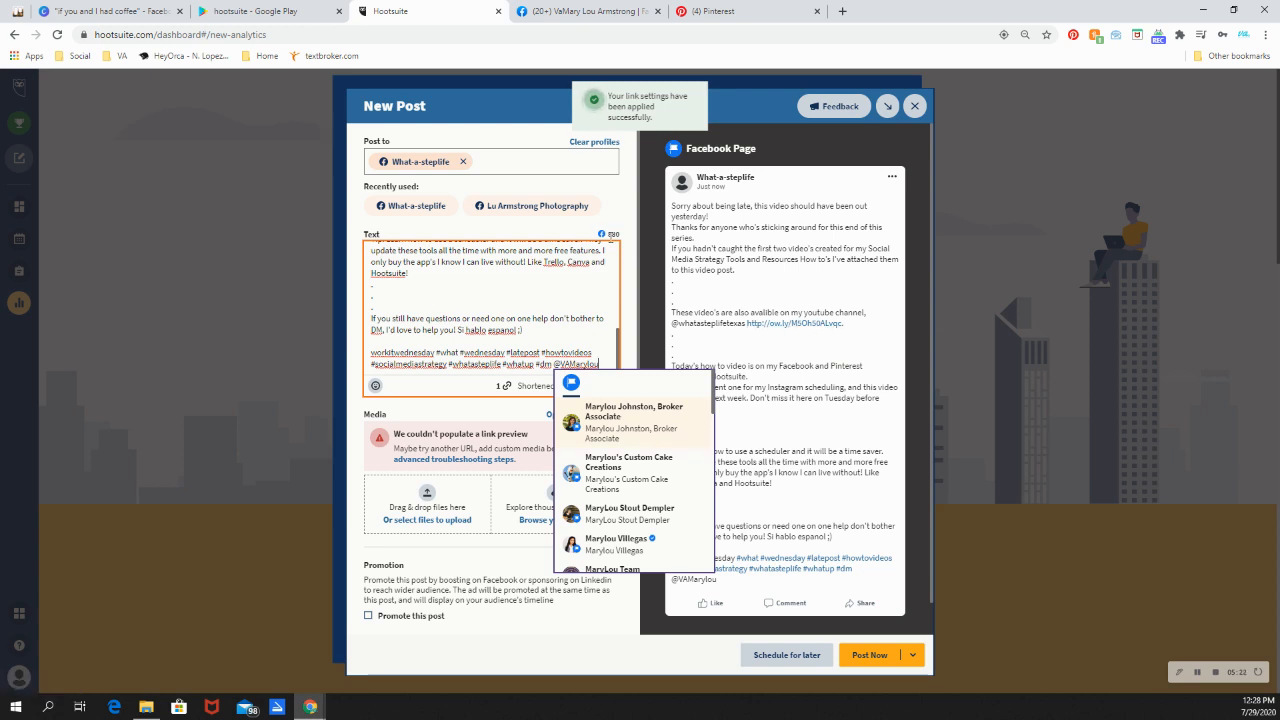
click(620, 214)
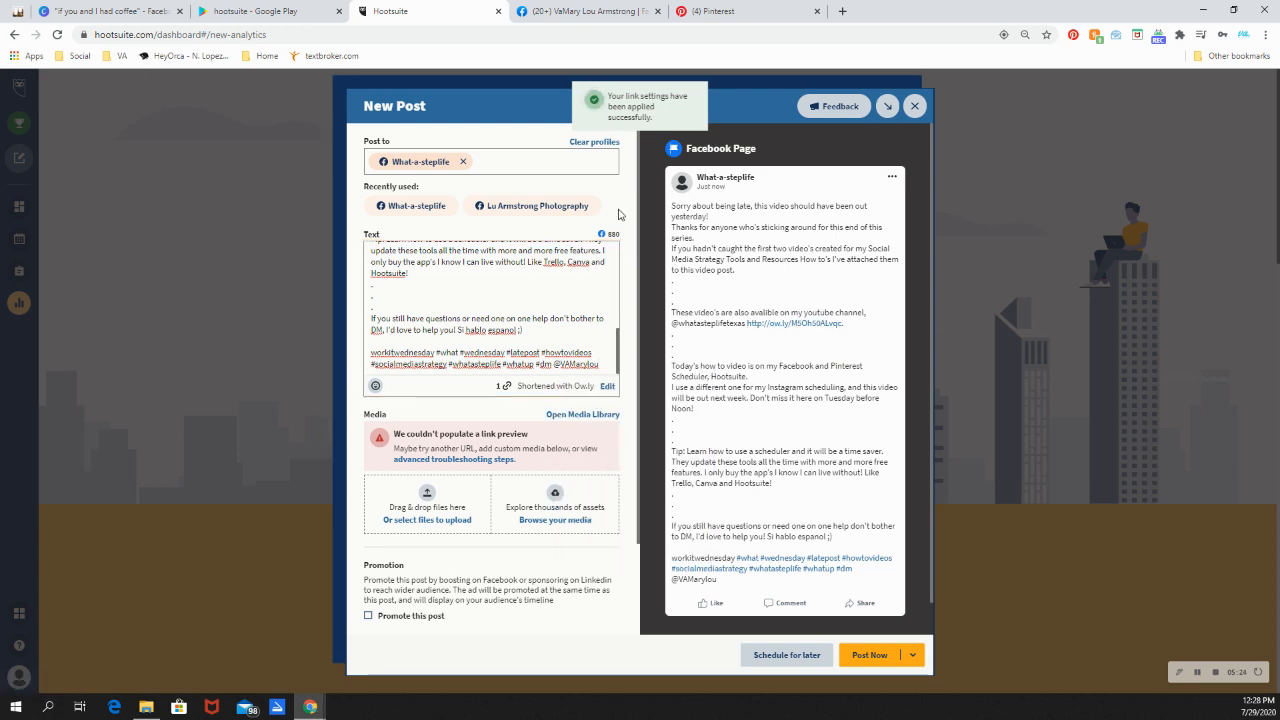
Step: Add the missing # before "workitwednesday" in the post's closing hashtags
scroll(543, 317, down, 1)
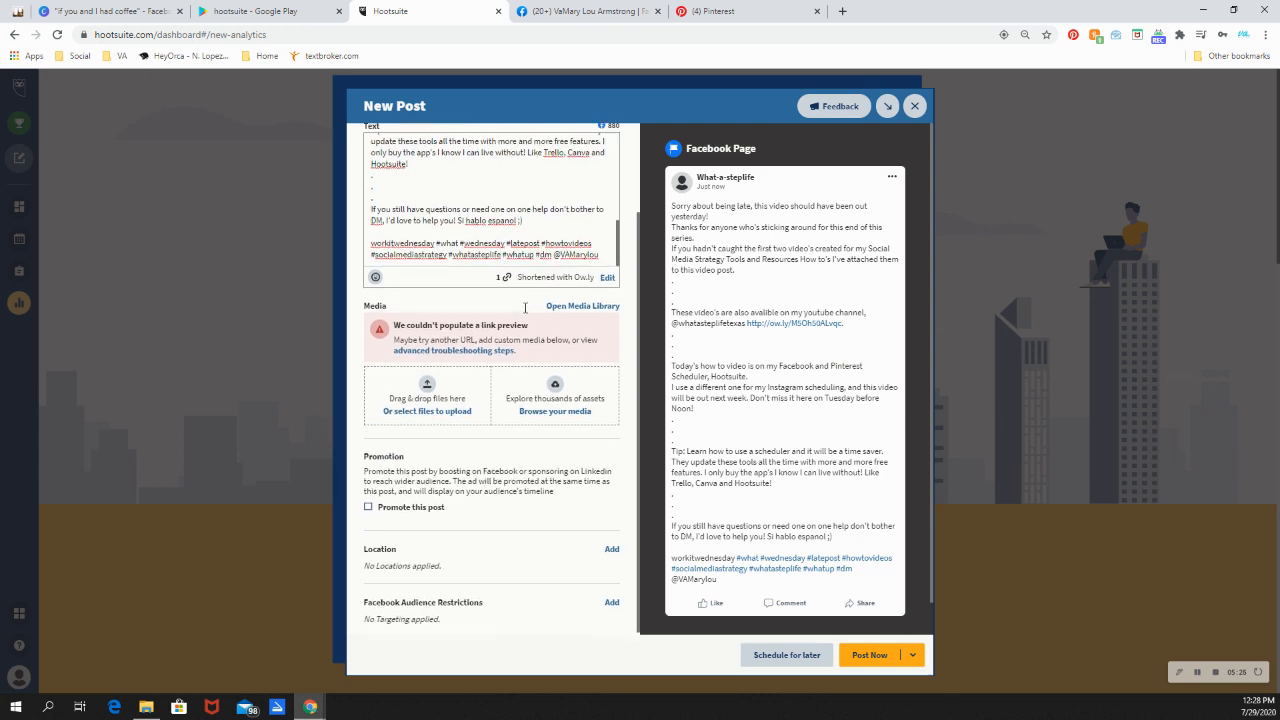
scroll(699, 523, down, 1)
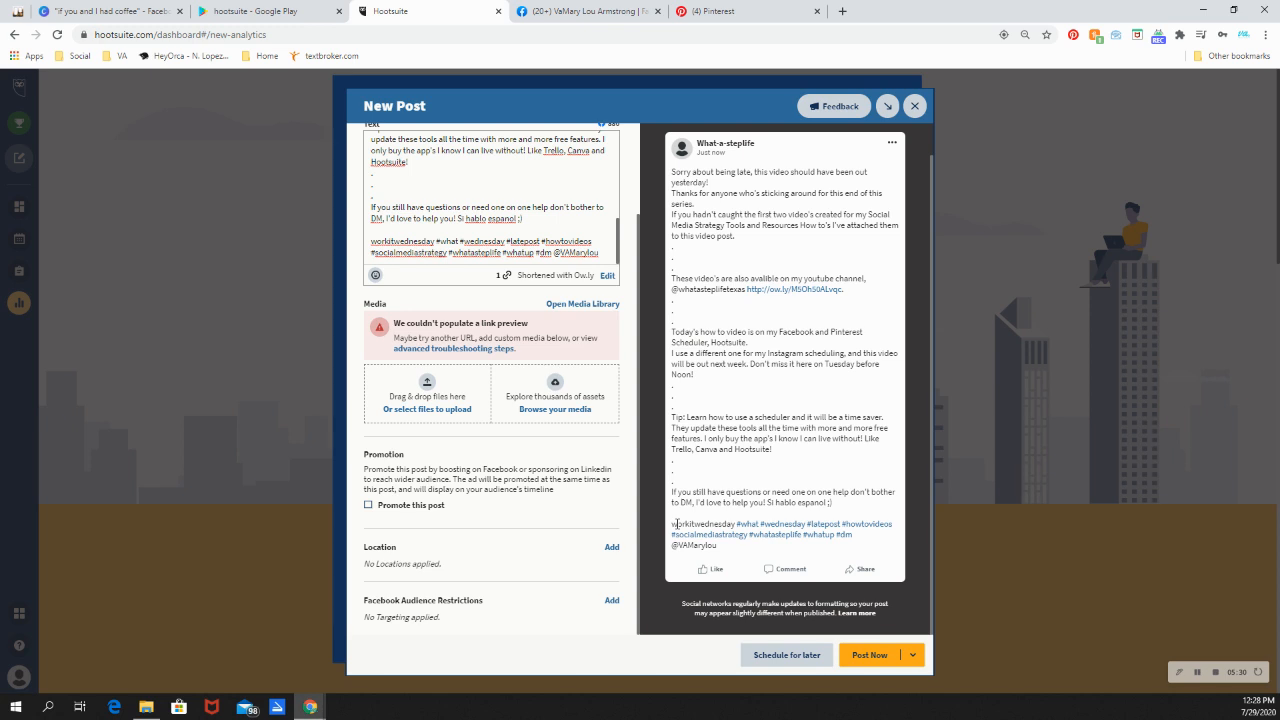
click(369, 242)
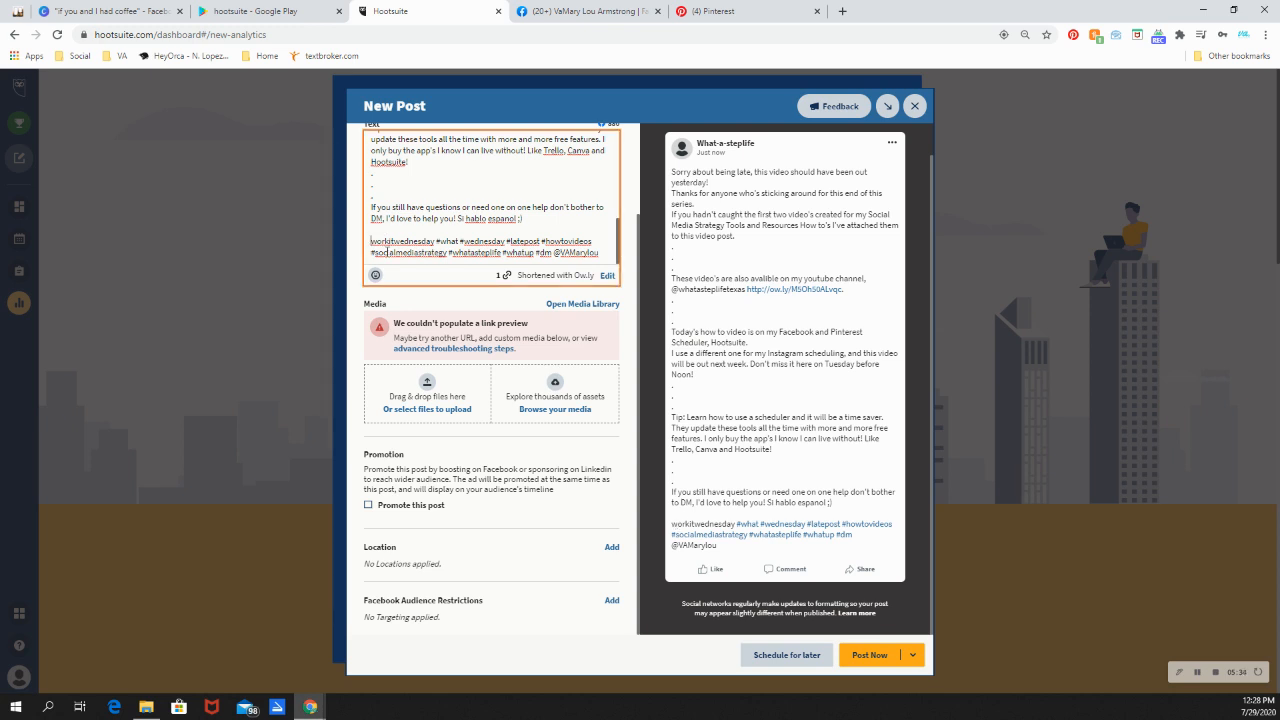
text(#)
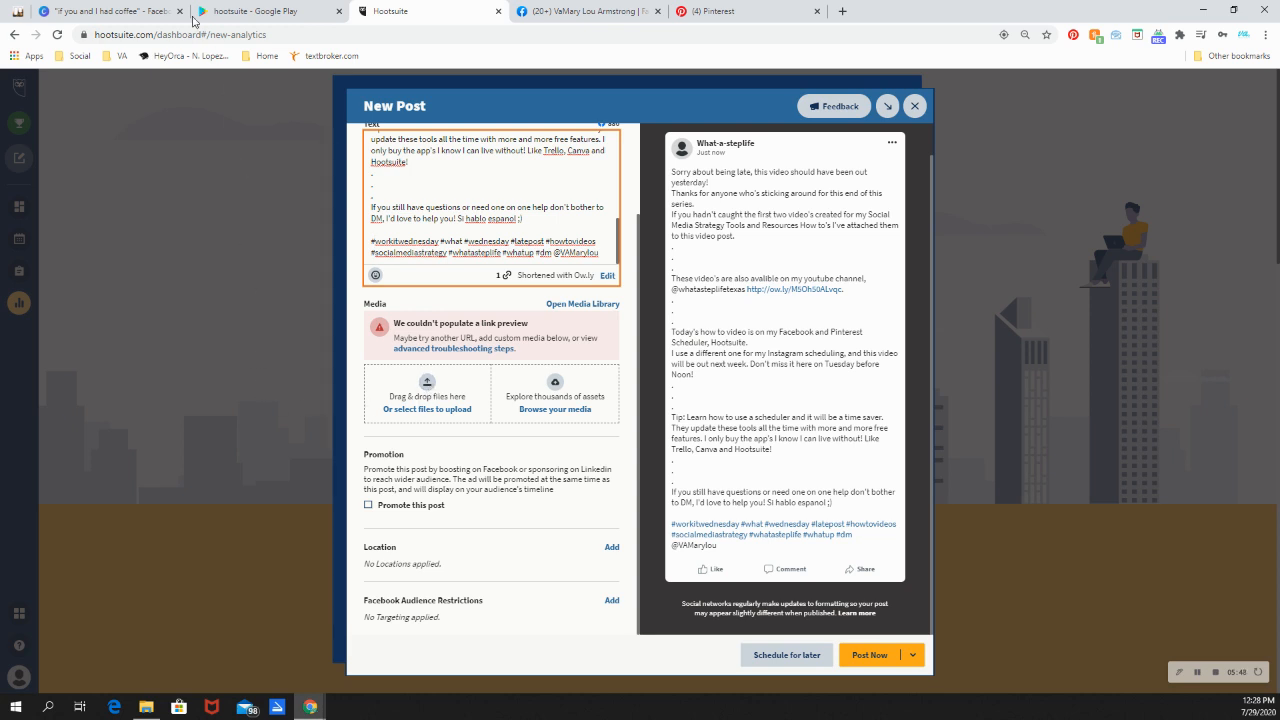
Step: Switch to the "if you and I had coffee" design in Canva and download all four pages as an MP4 video
click(110, 10)
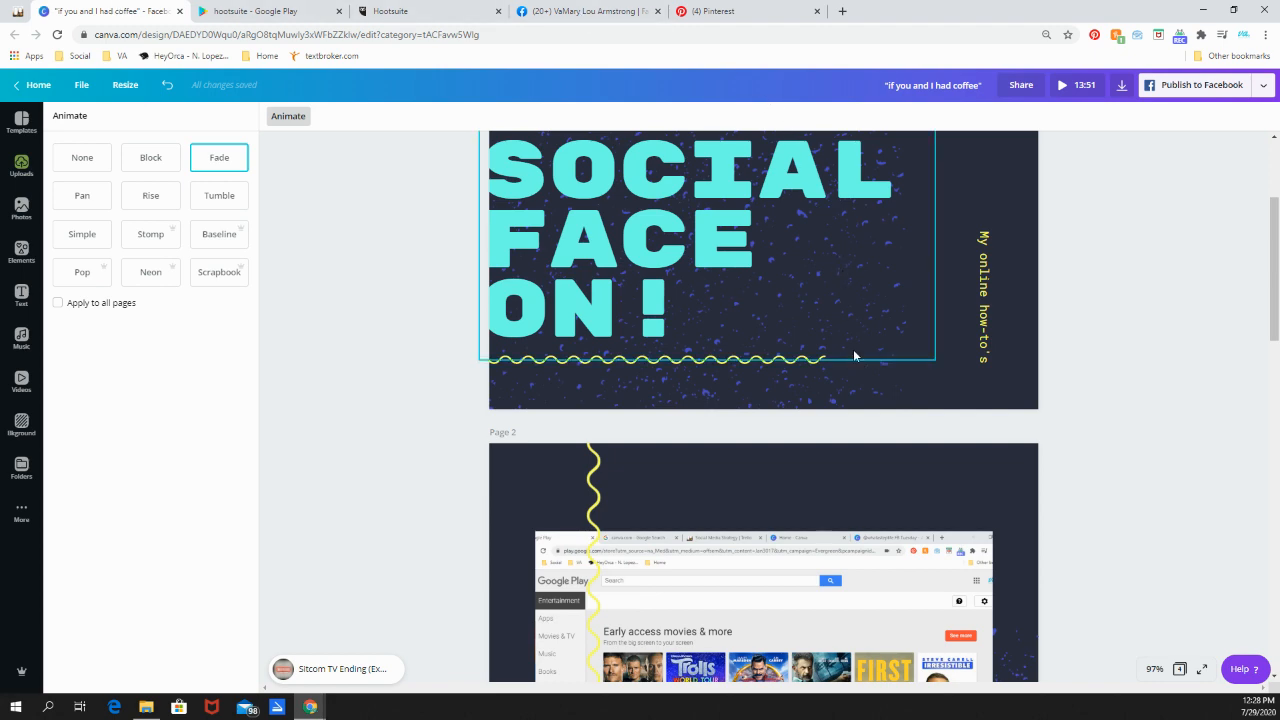
scroll(973, 257, up, 2)
scroll(973, 257, down, 6)
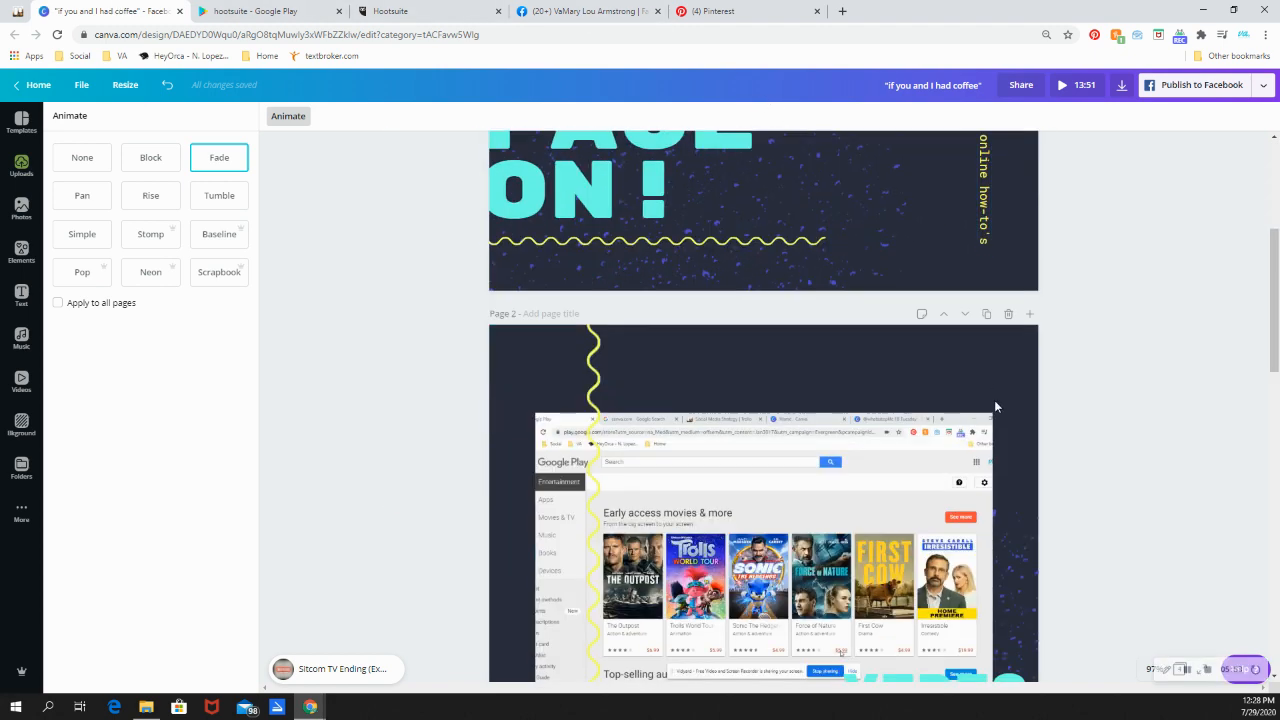
scroll(994, 401, up, 3)
scroll(994, 401, up, 4)
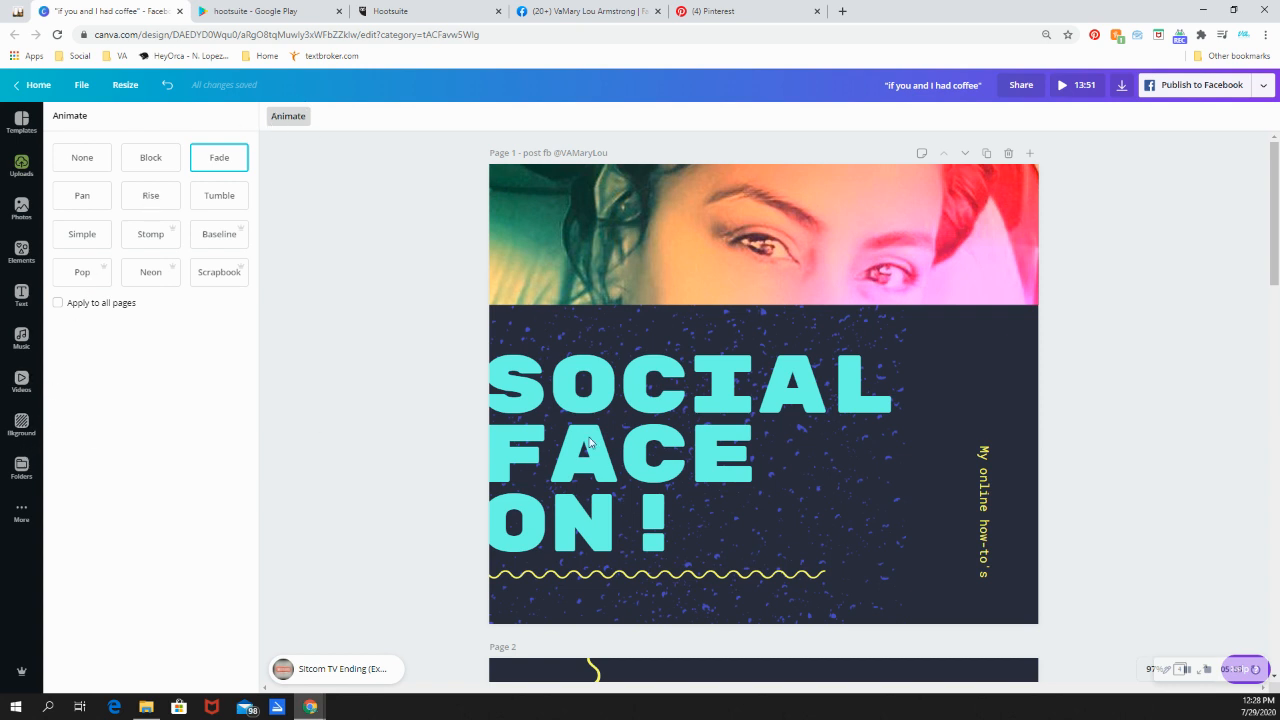
click(1264, 88)
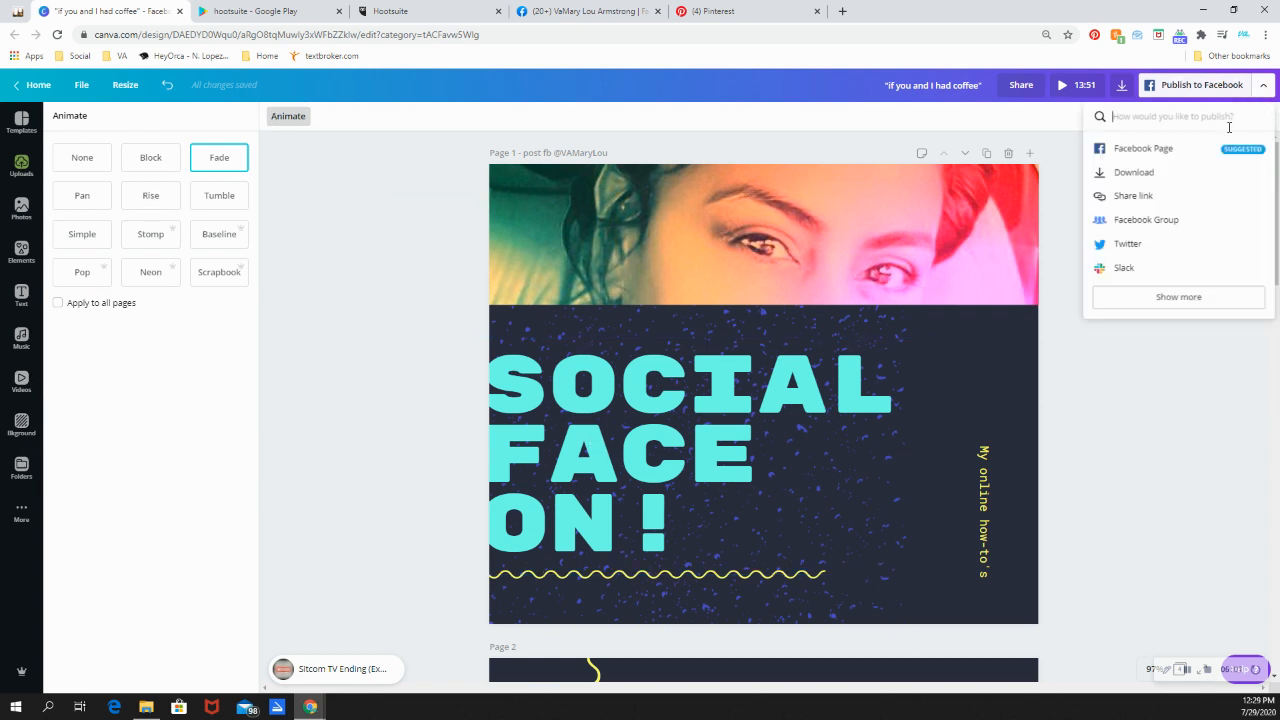
click(1149, 171)
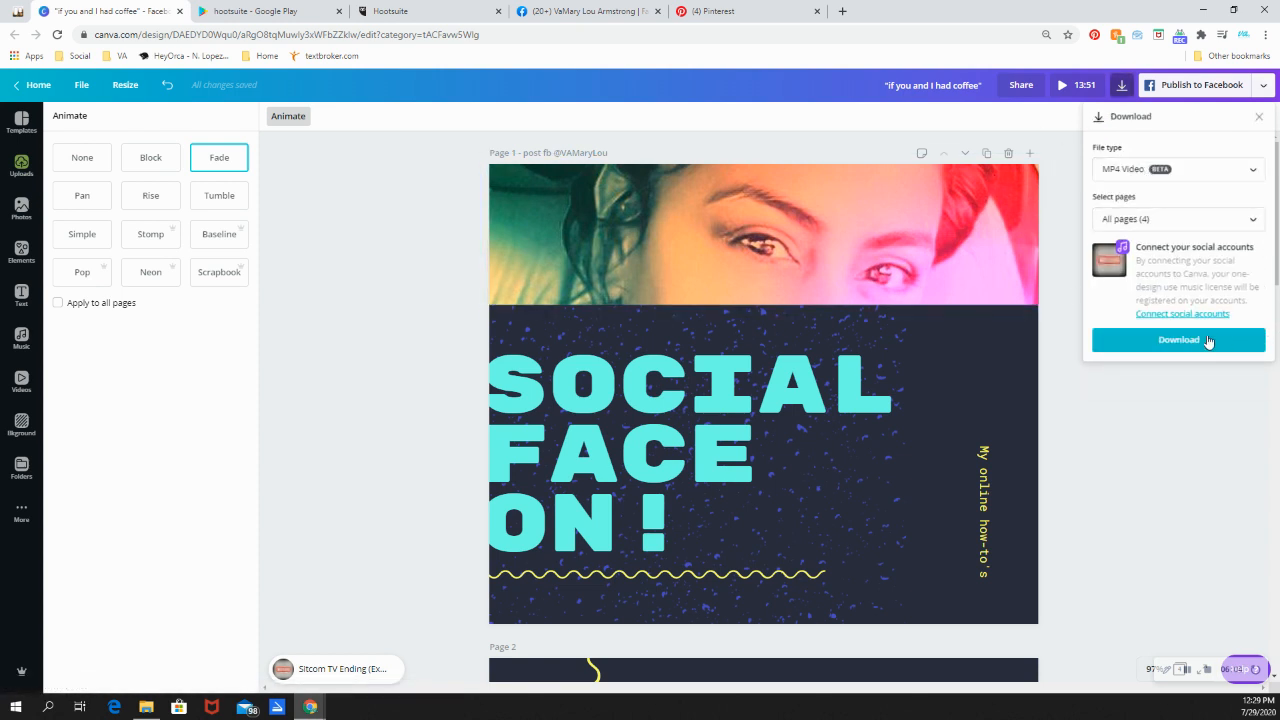
click(1194, 341)
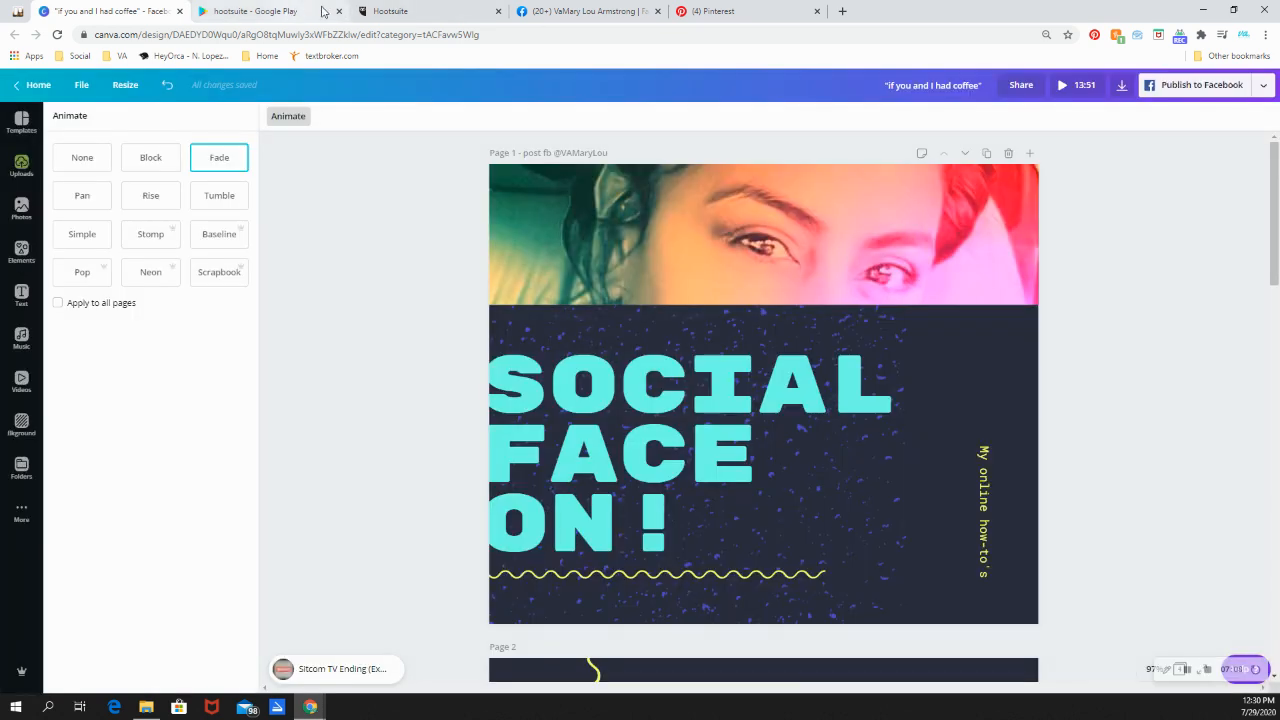
Step: Switch back to Hootsuite and upload the image "30 Inspirational Work Quotes #work quotes #Motivational" from Downloads as the post's media
click(393, 10)
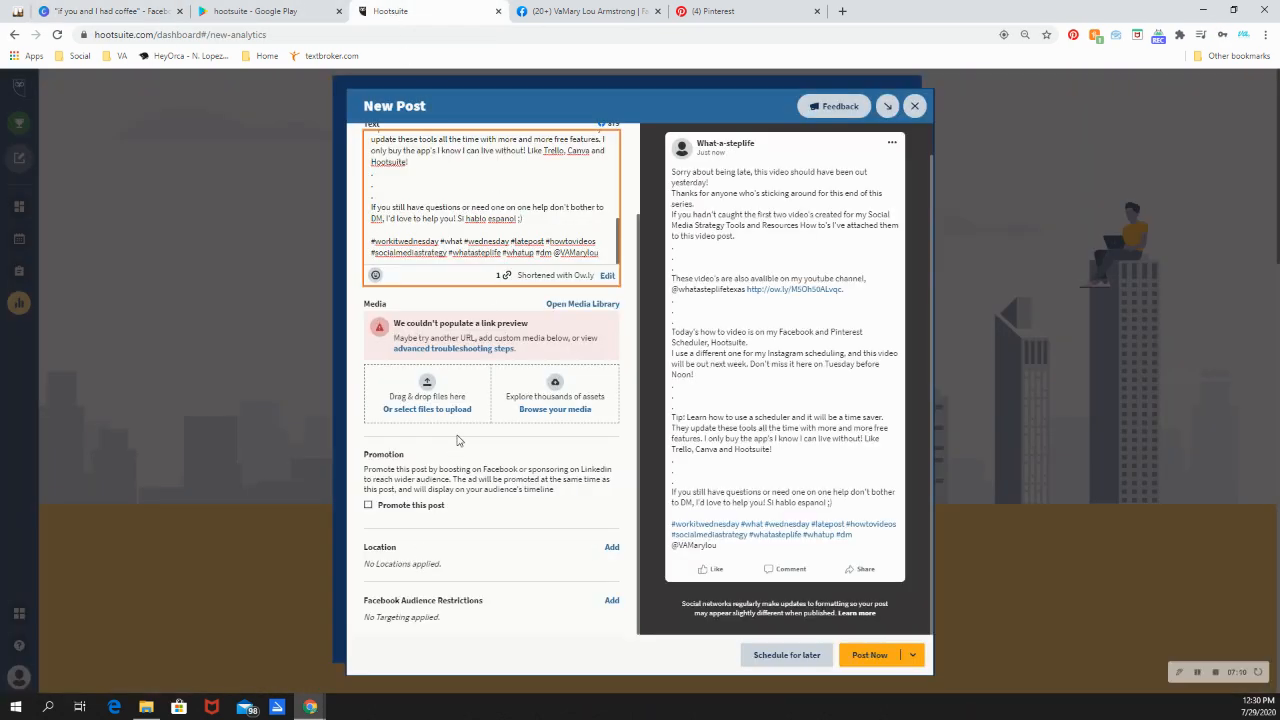
click(427, 386)
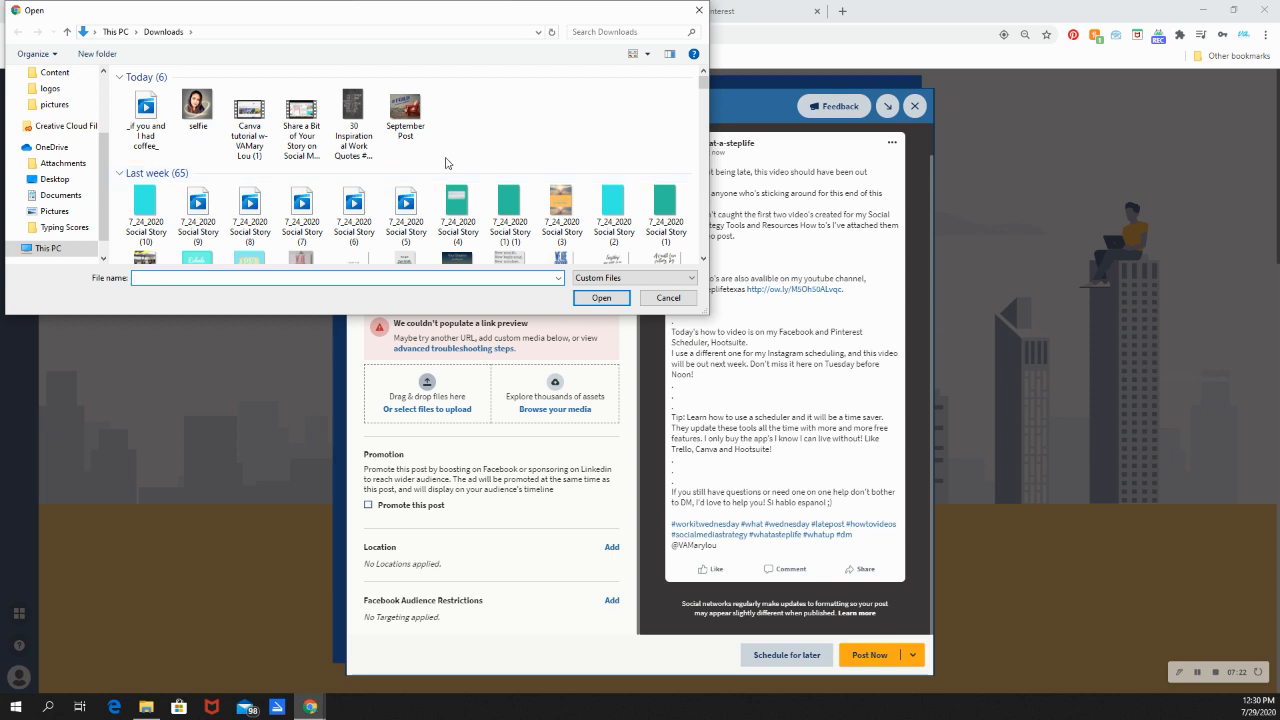
click(355, 118)
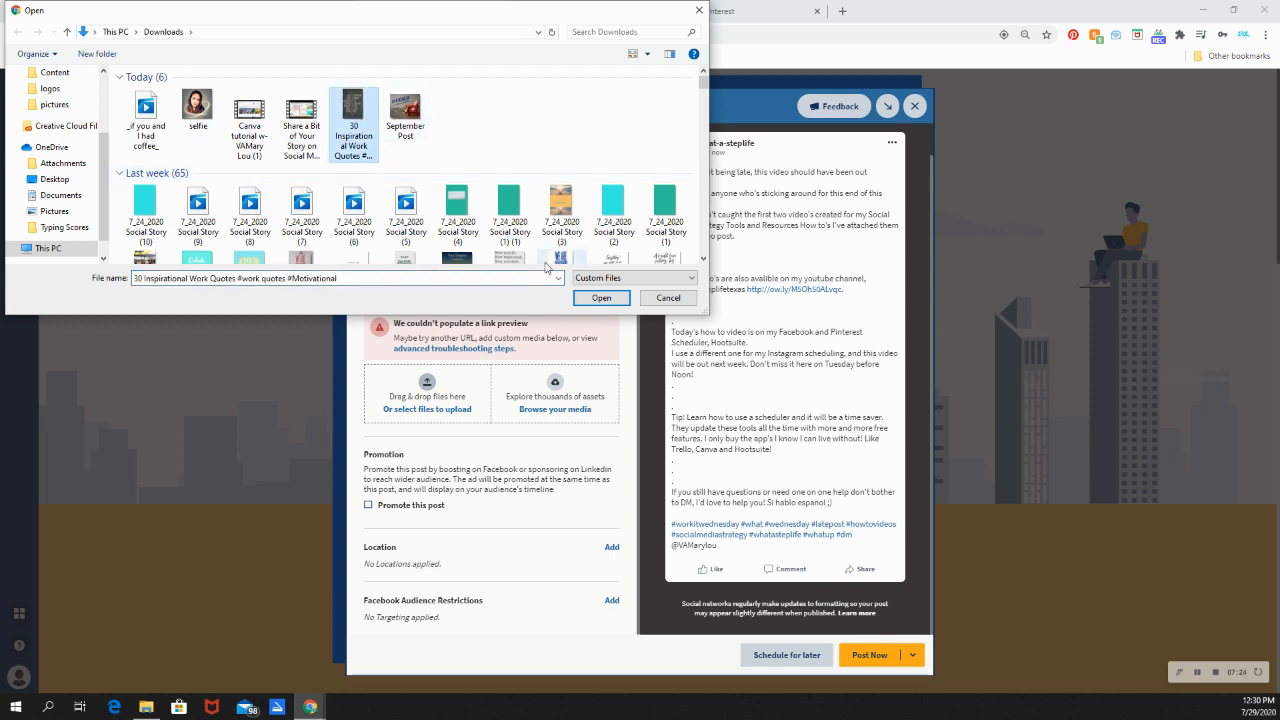
click(601, 297)
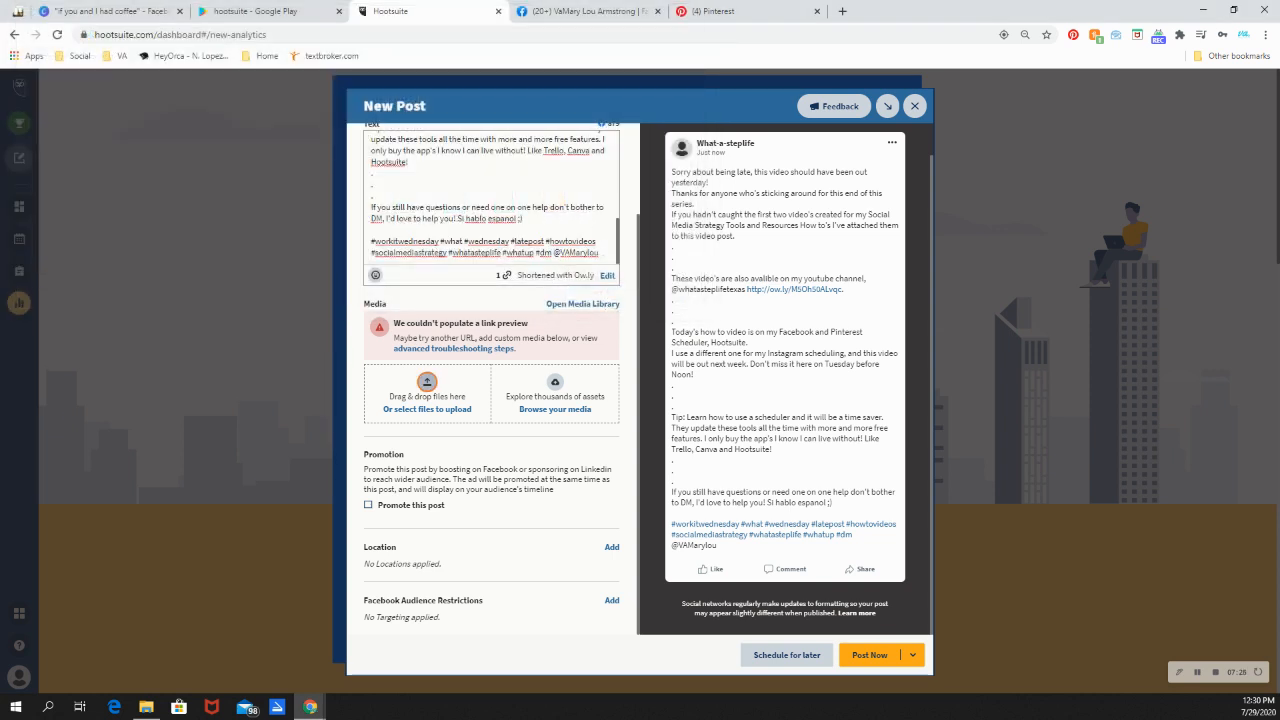
key(super+d)
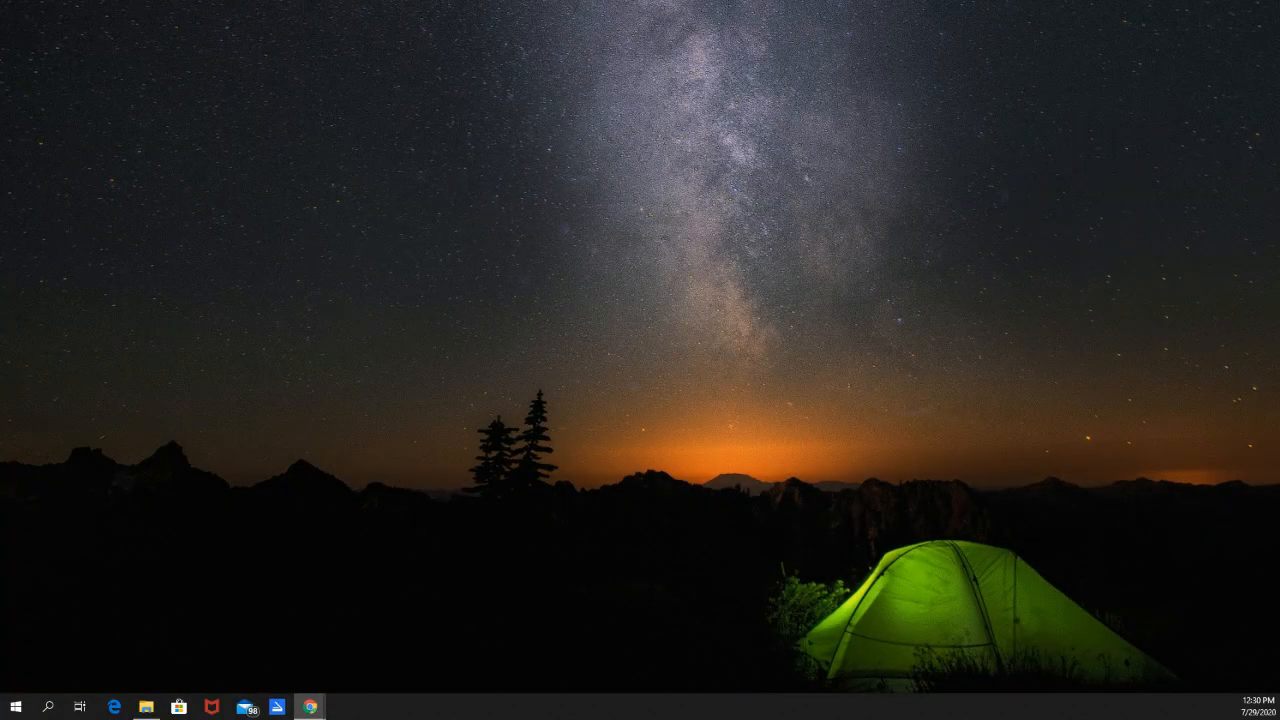
key(super+d)
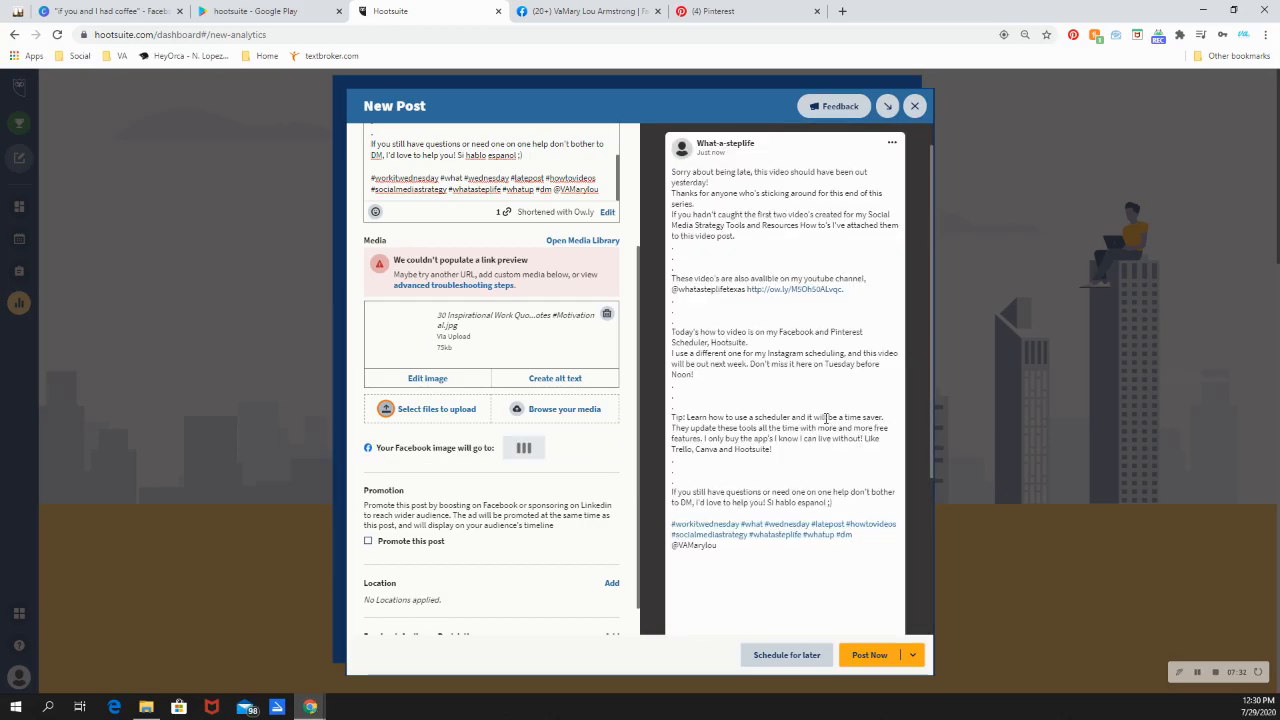
Step: Check the uploaded image in the Facebook post preview and look through the album choices for it
scroll(837, 417, down, 5)
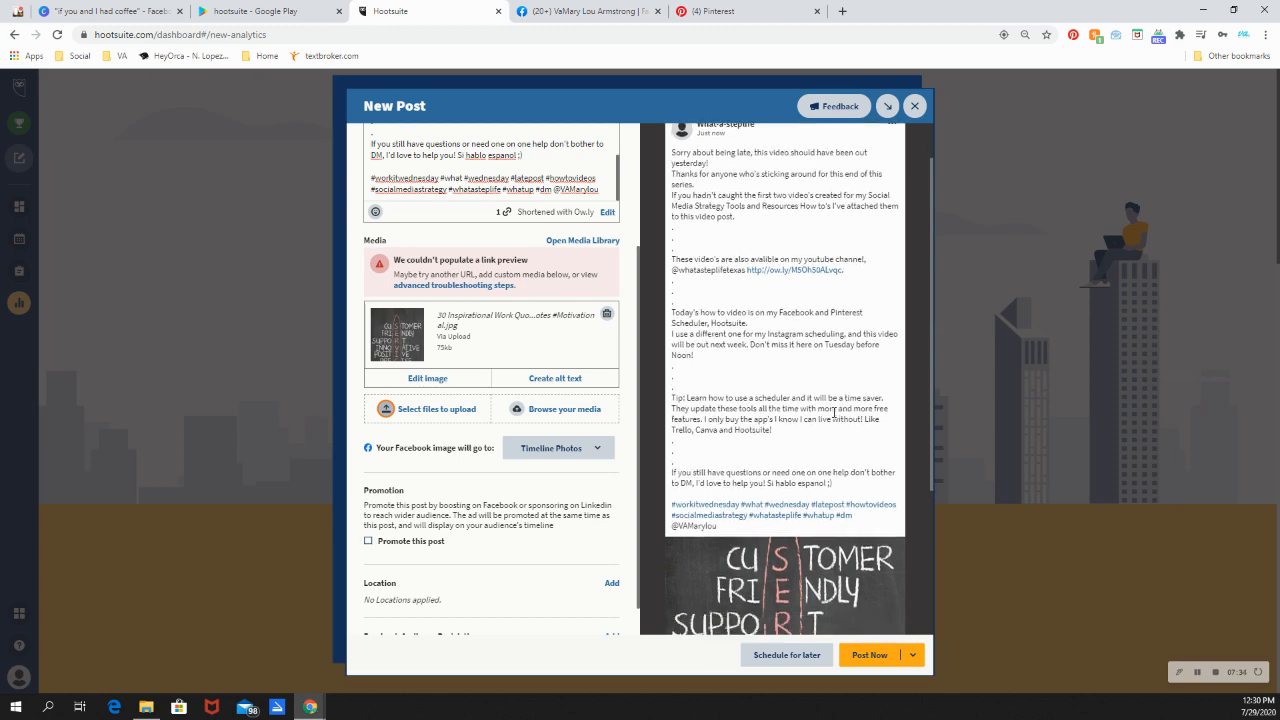
scroll(847, 507, up, 3)
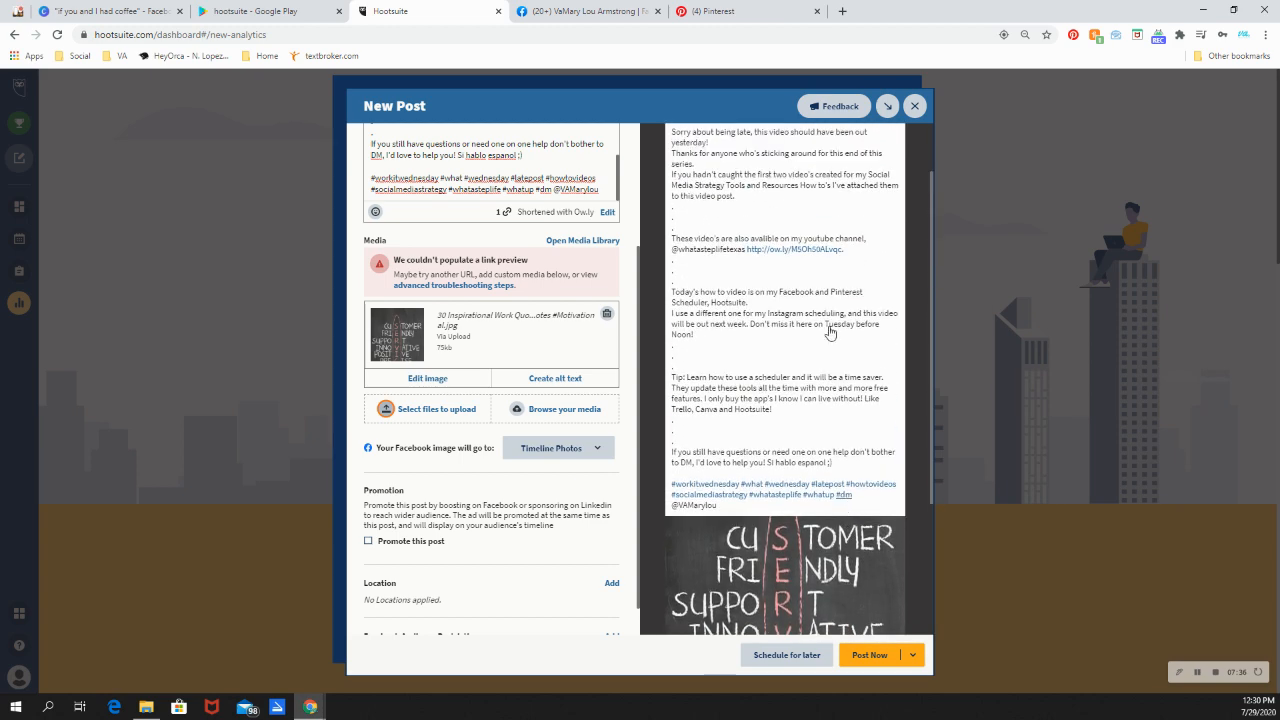
scroll(827, 487, down, 3)
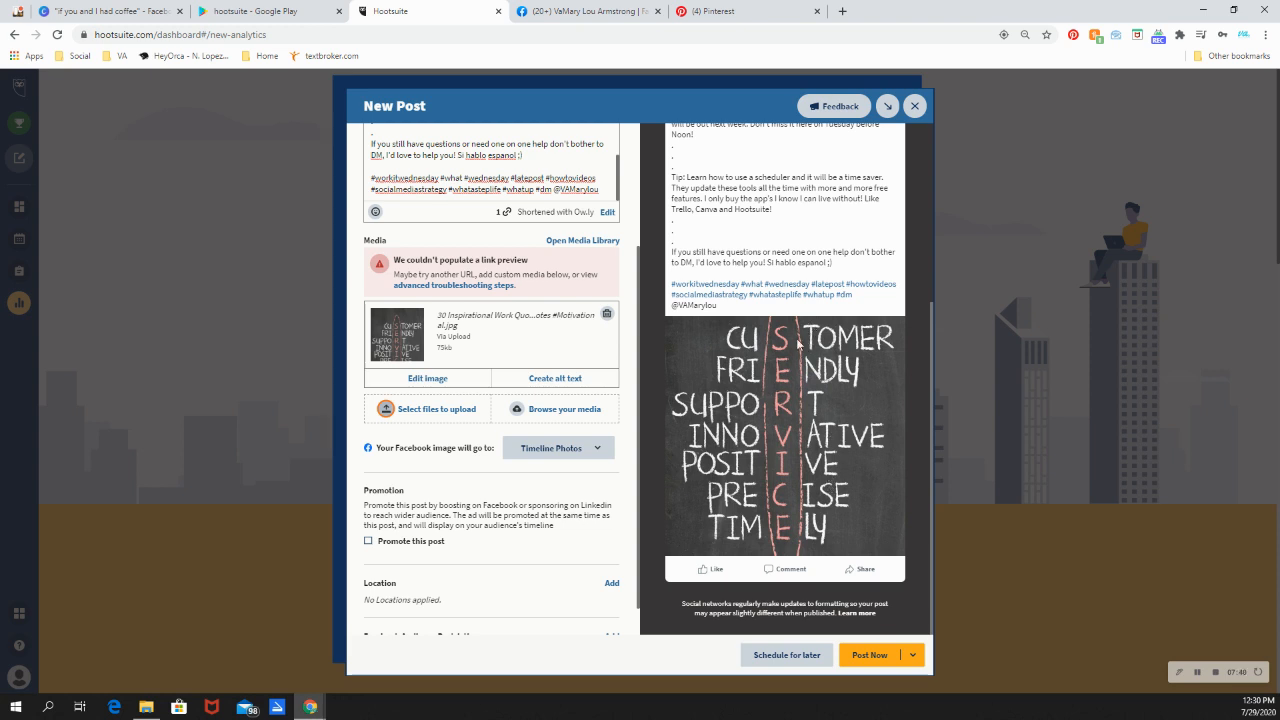
scroll(458, 470, down, 1)
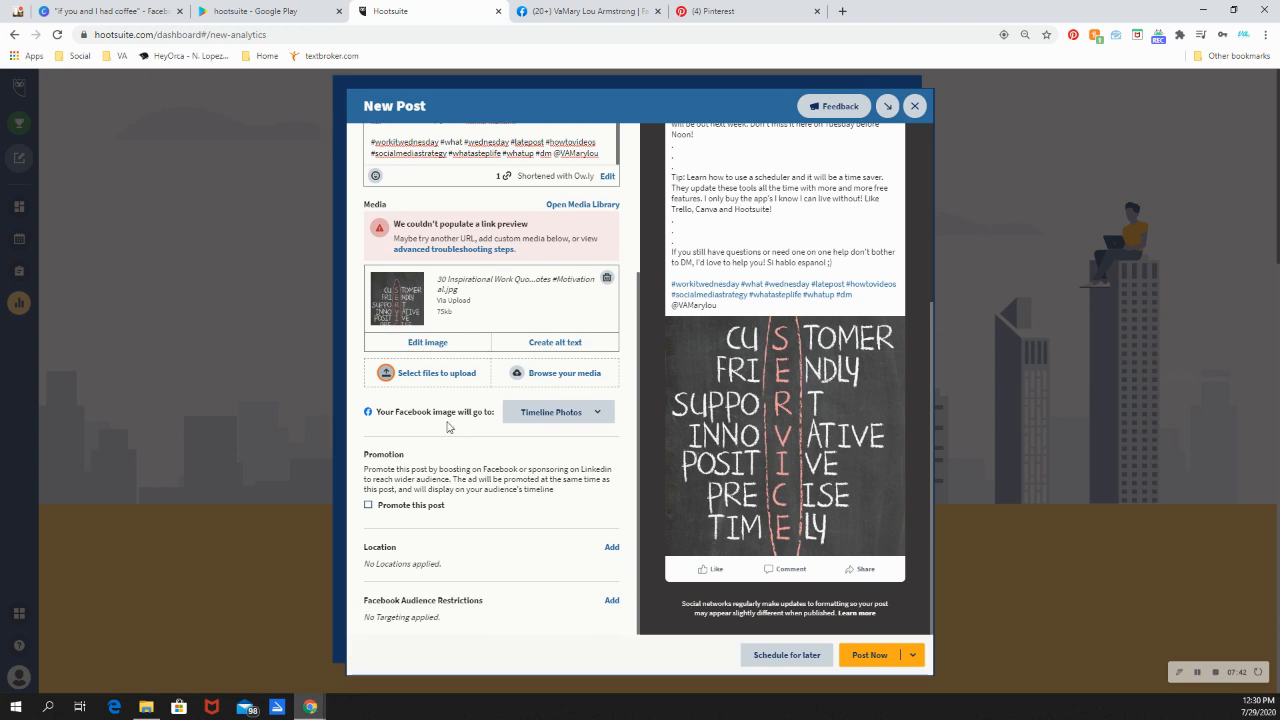
click(600, 414)
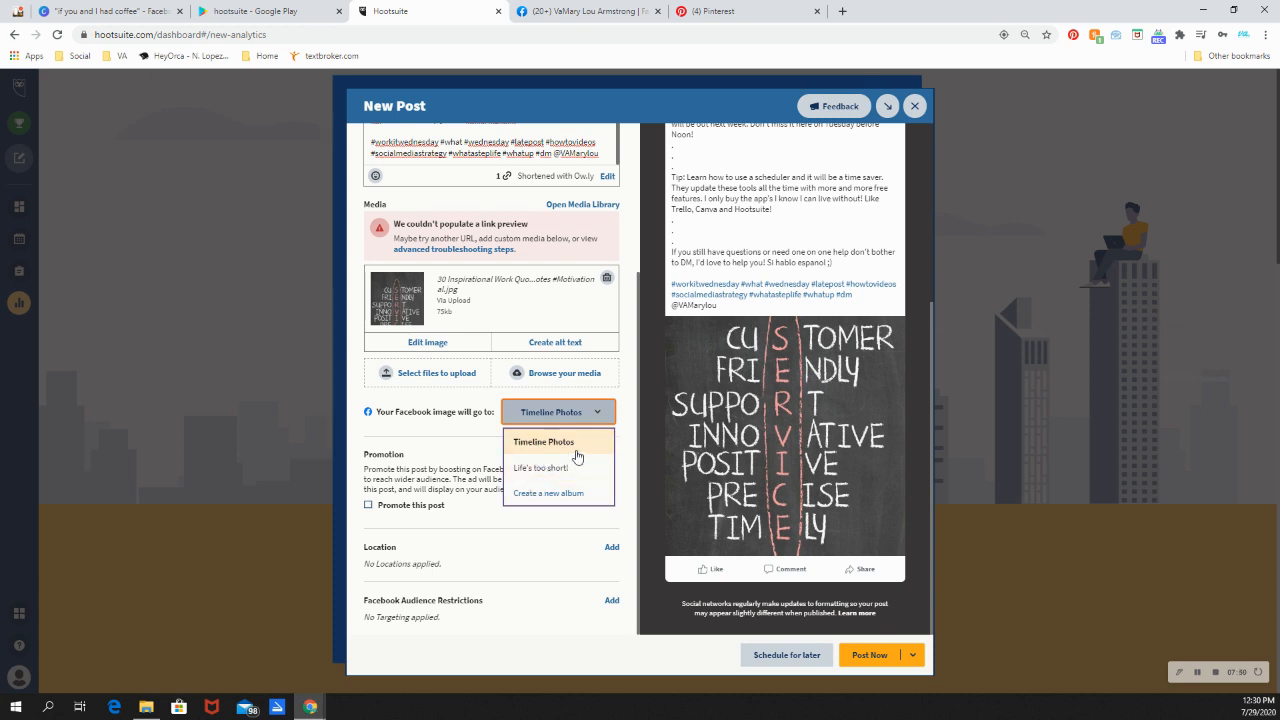
click(495, 445)
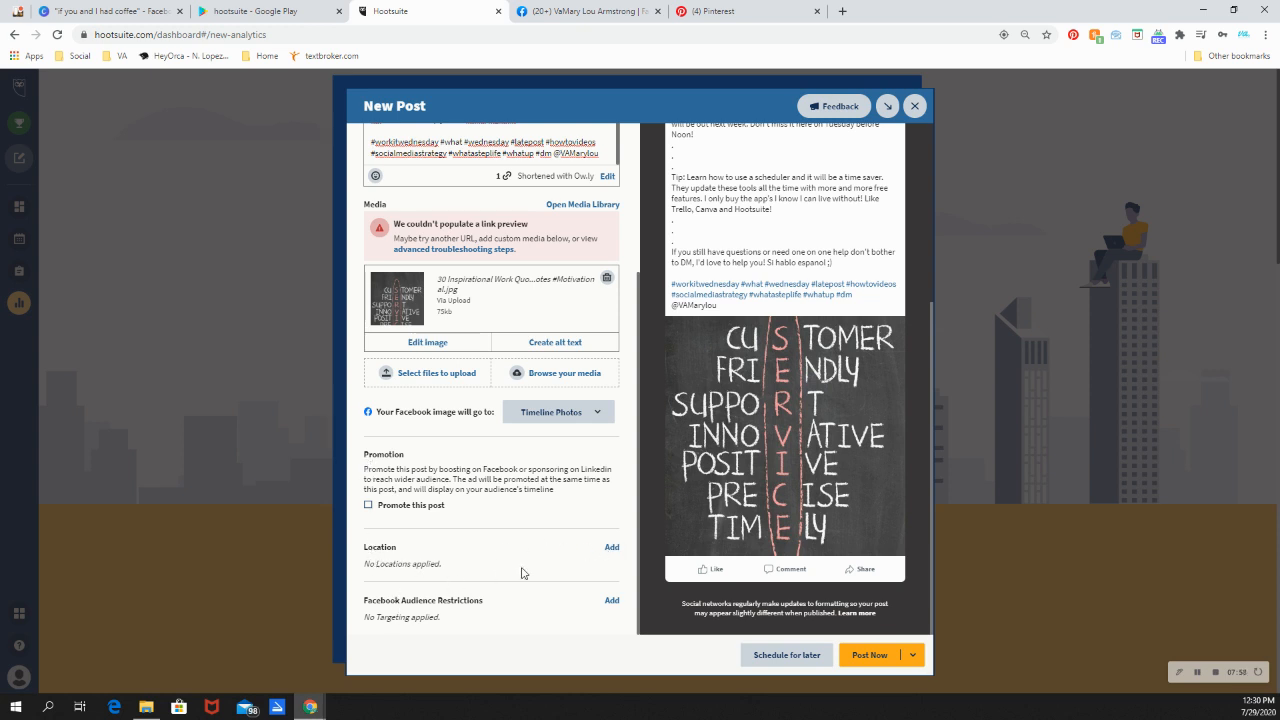
Step: Search for "grand prairie, texas", authorize location for better results, and apply Grand Prairie, Texas as the post's location
click(609, 548)
scroll(515, 507, down, 1)
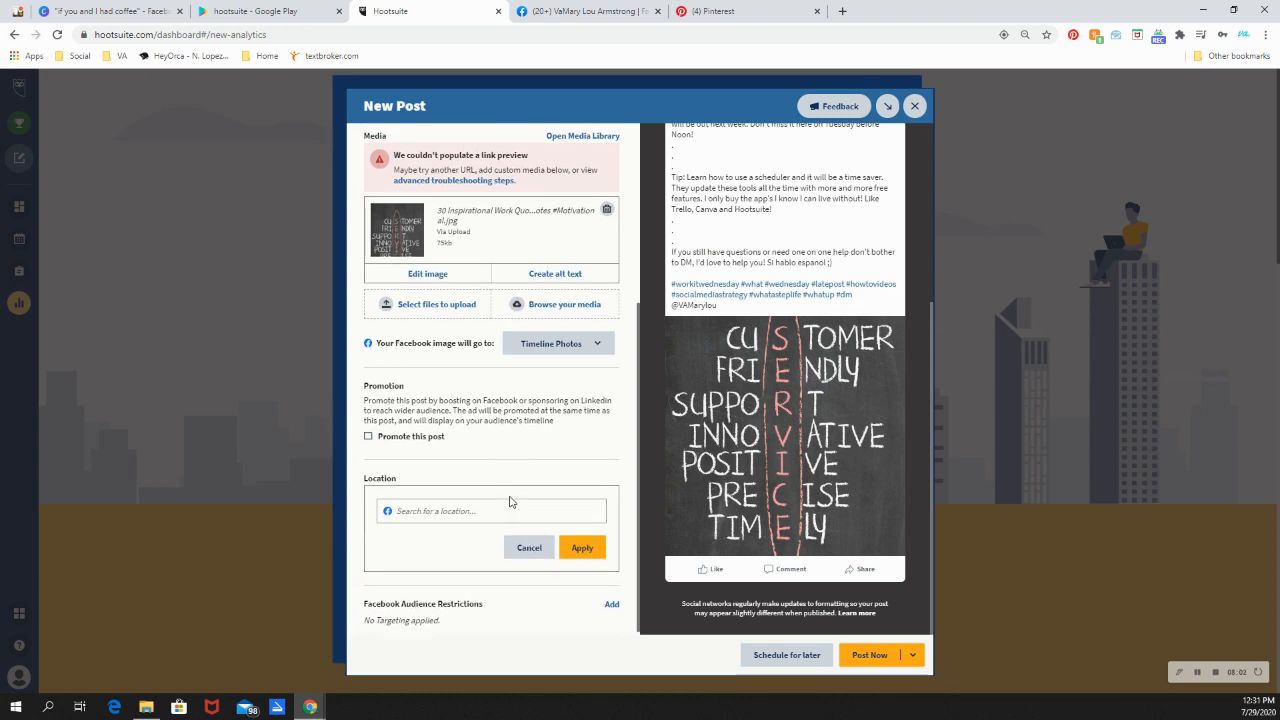
click(451, 511)
click(445, 540)
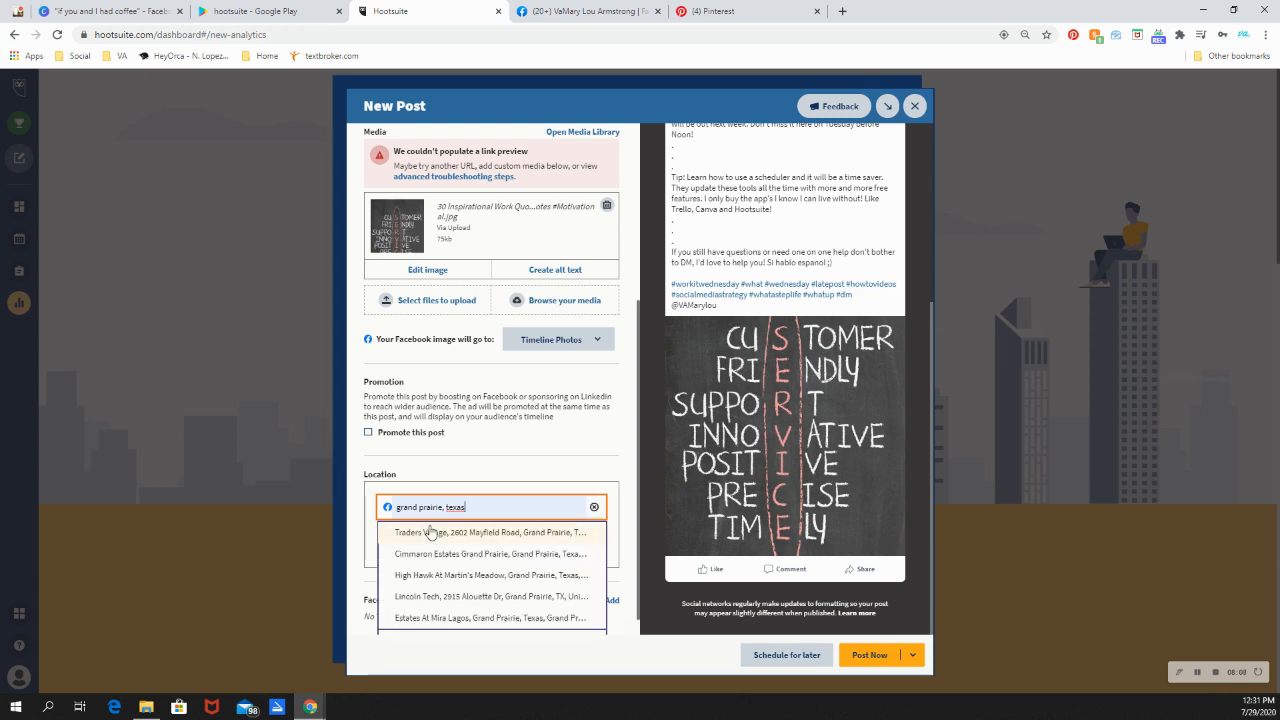
scroll(450, 578, down, 1)
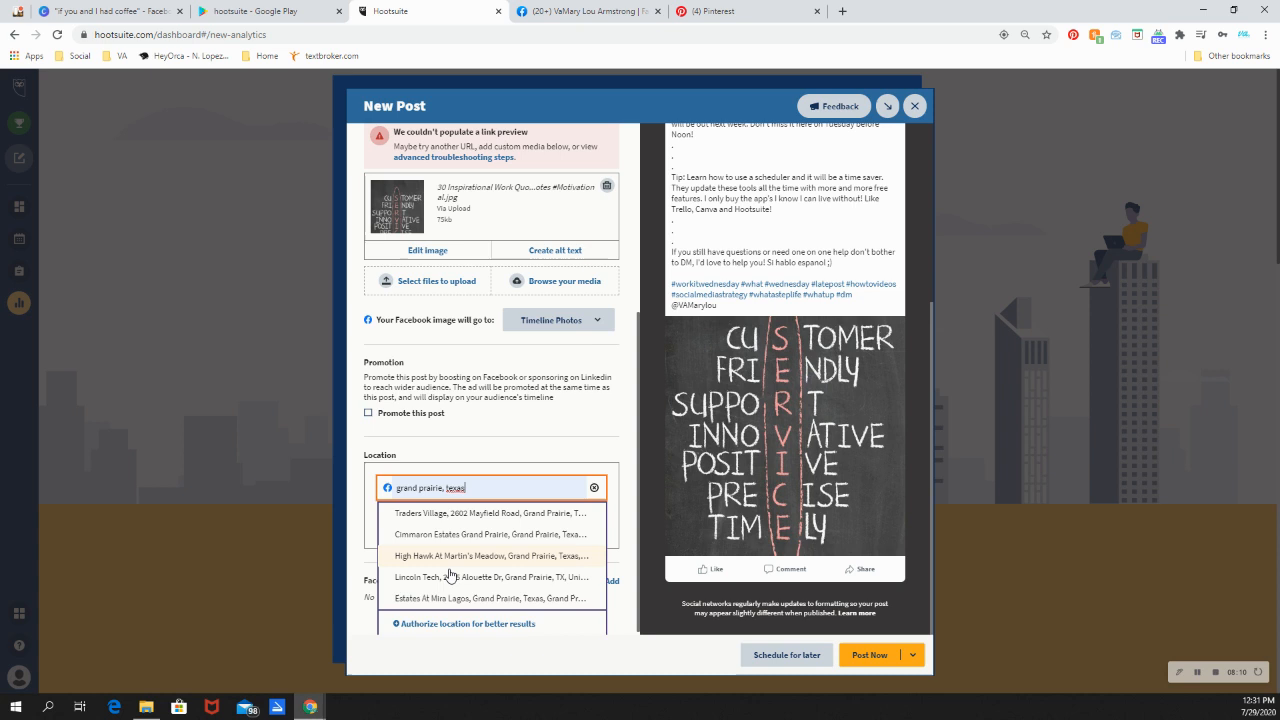
click(459, 624)
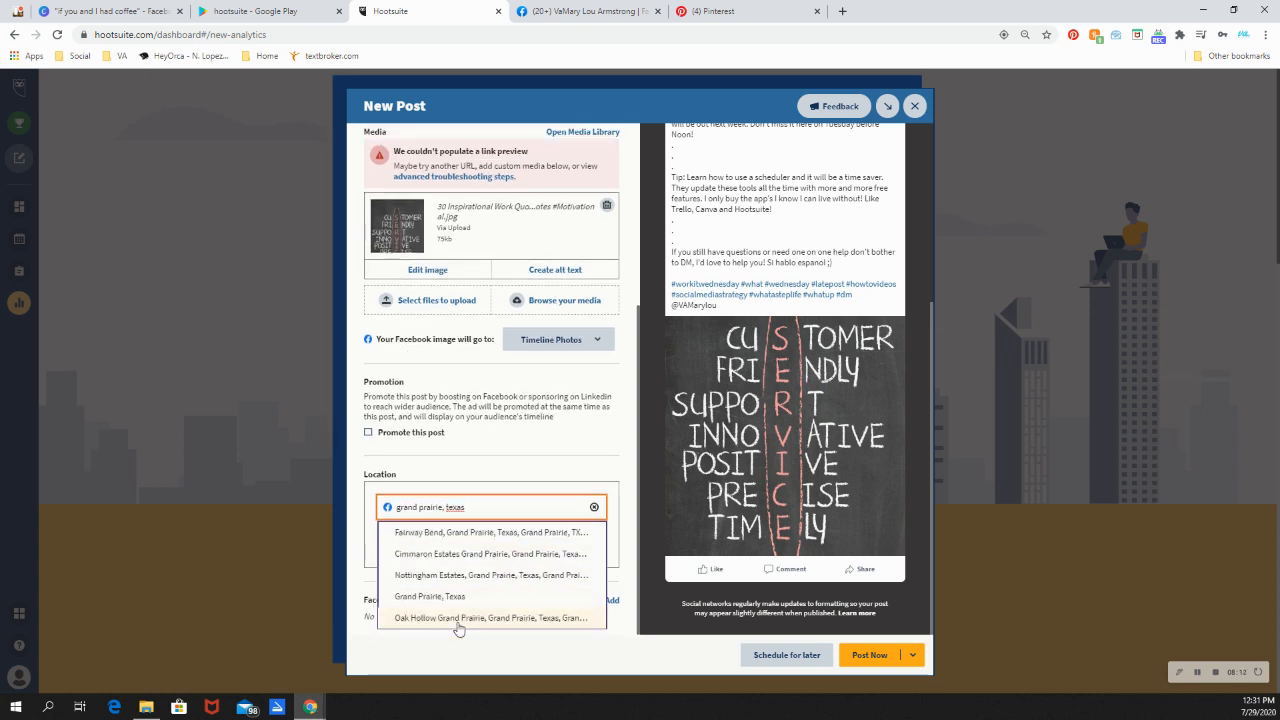
click(450, 596)
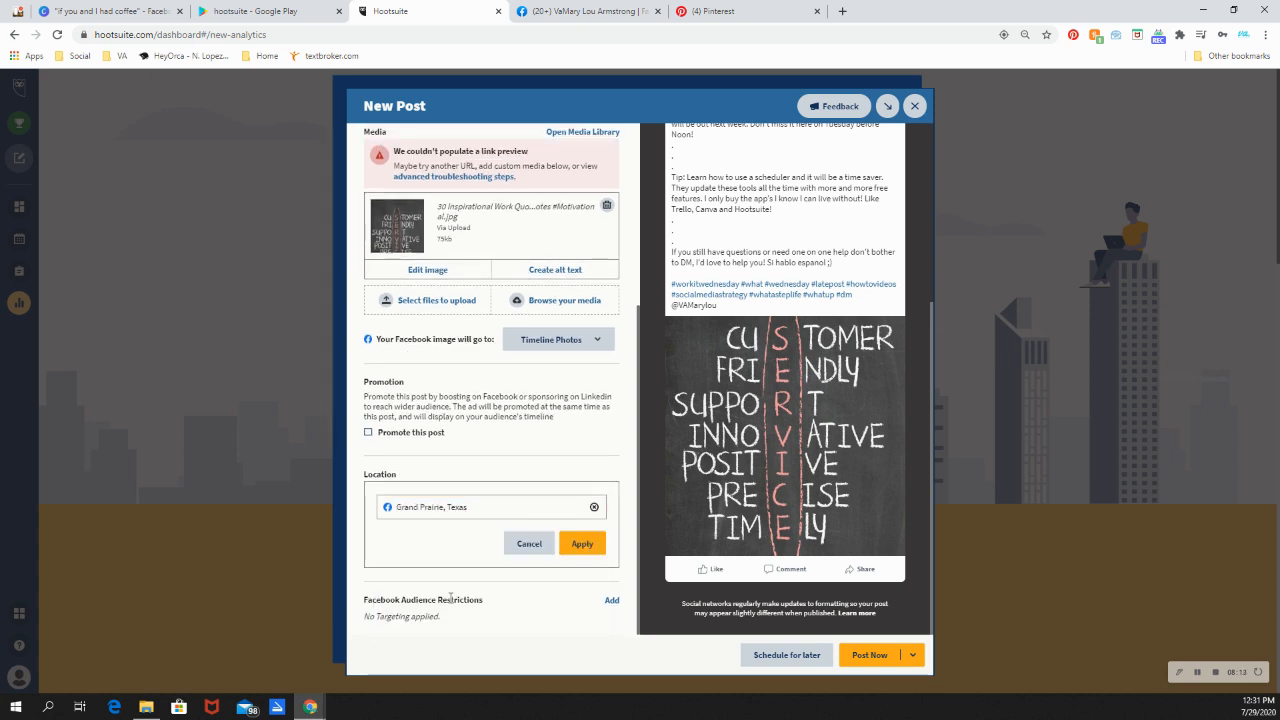
click(581, 543)
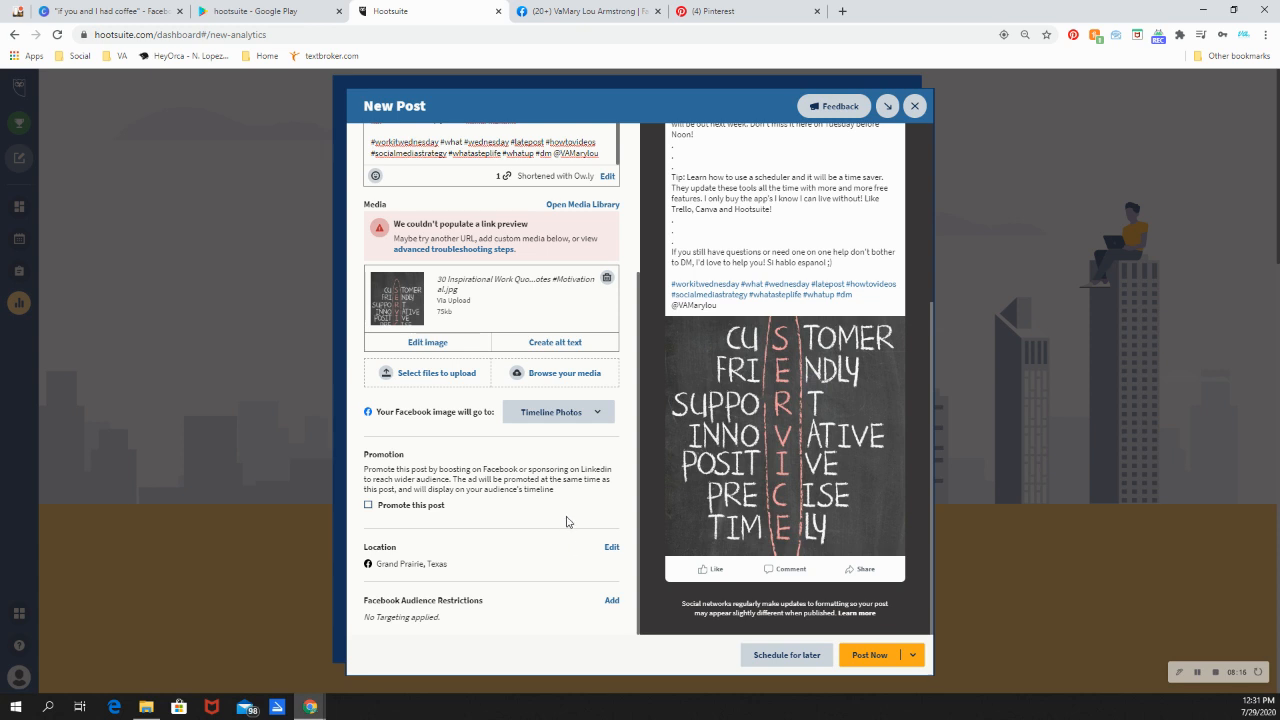
Step: Open the Facebook audience restrictions and target the post to the country United States
click(612, 601)
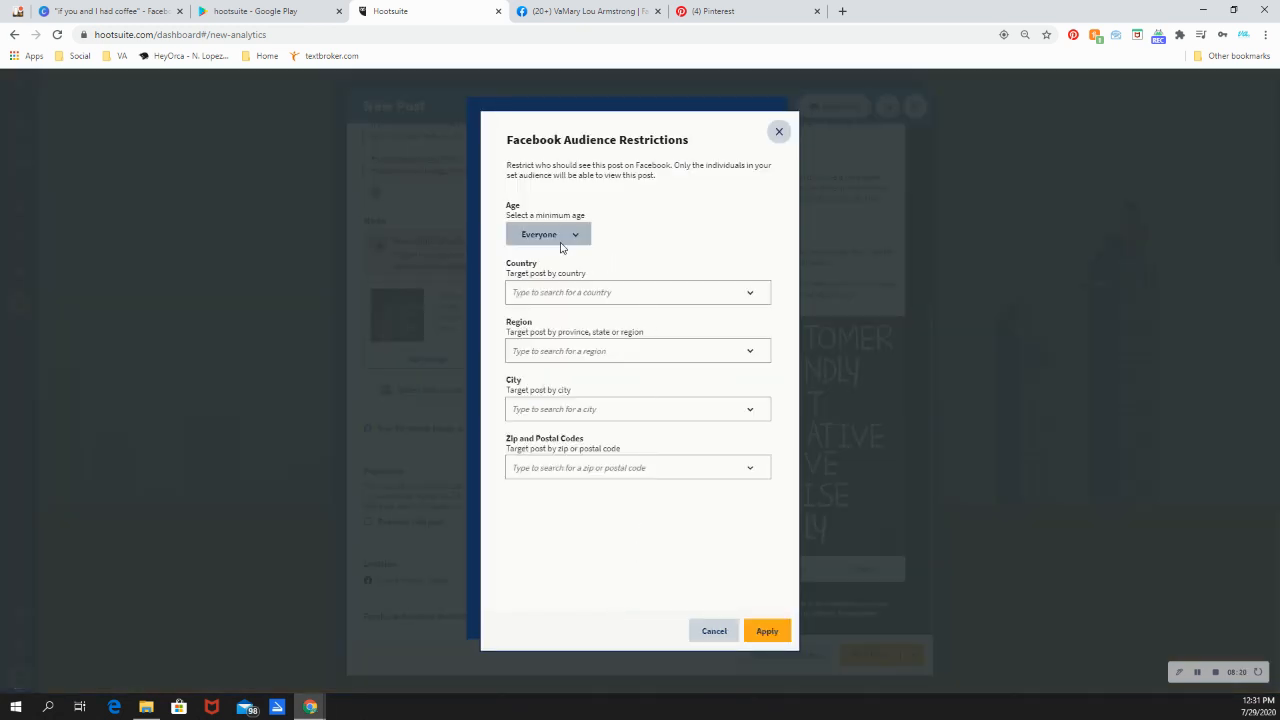
click(698, 298)
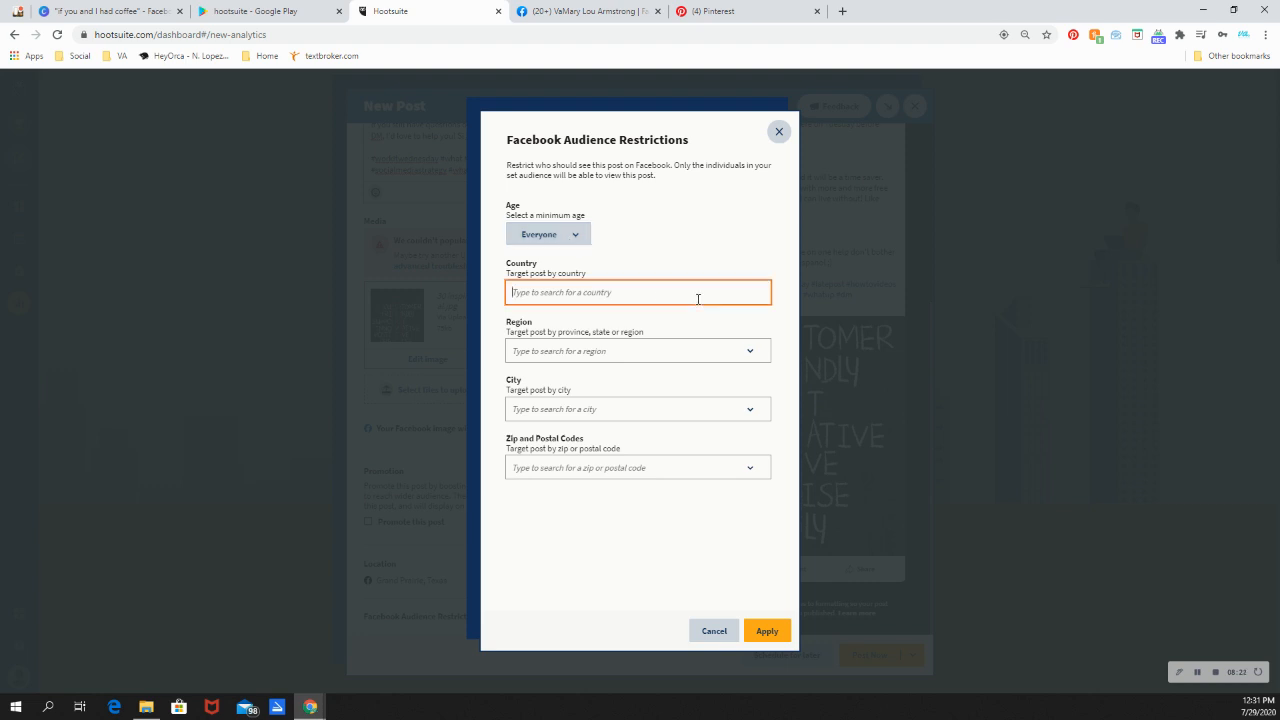
text(unite)
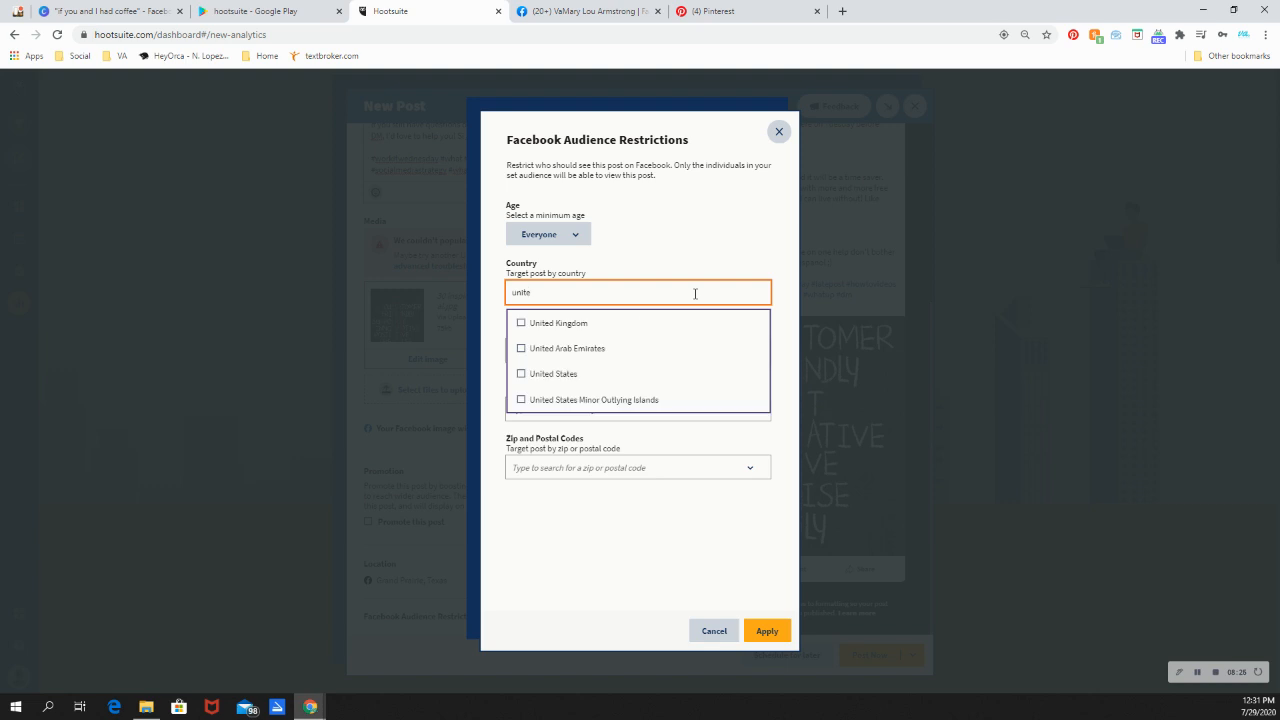
click(567, 374)
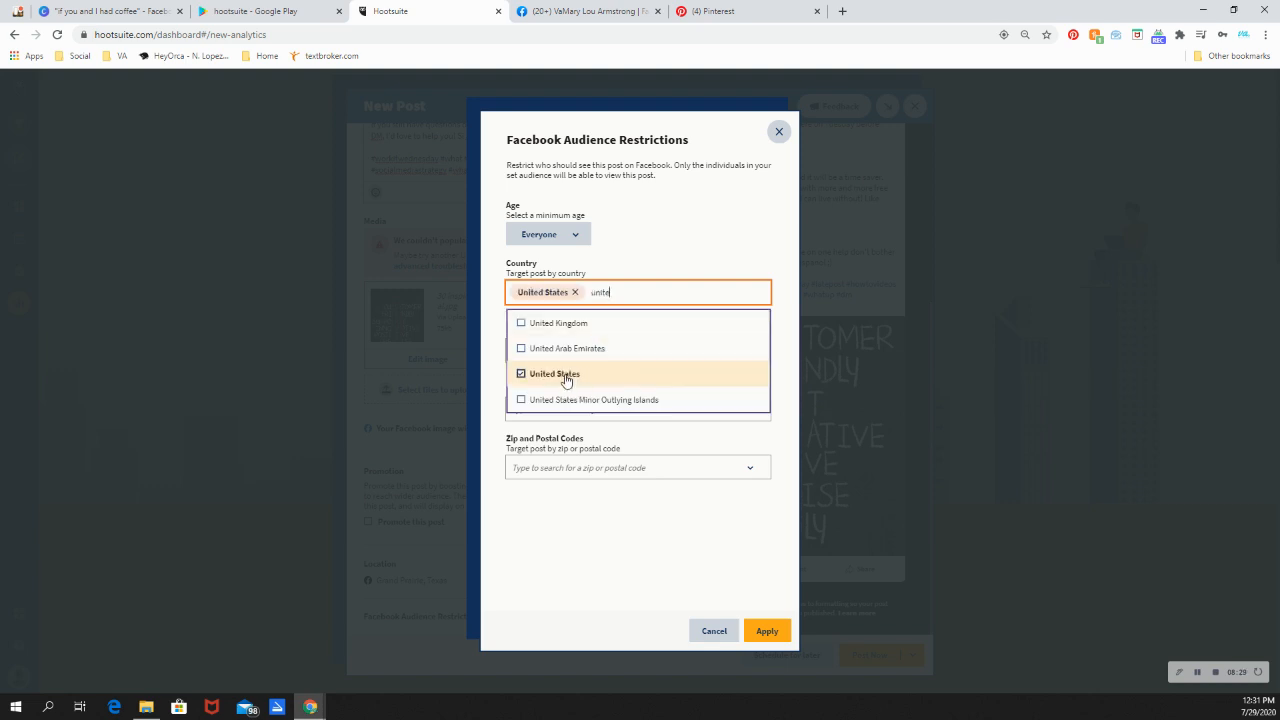
click(716, 247)
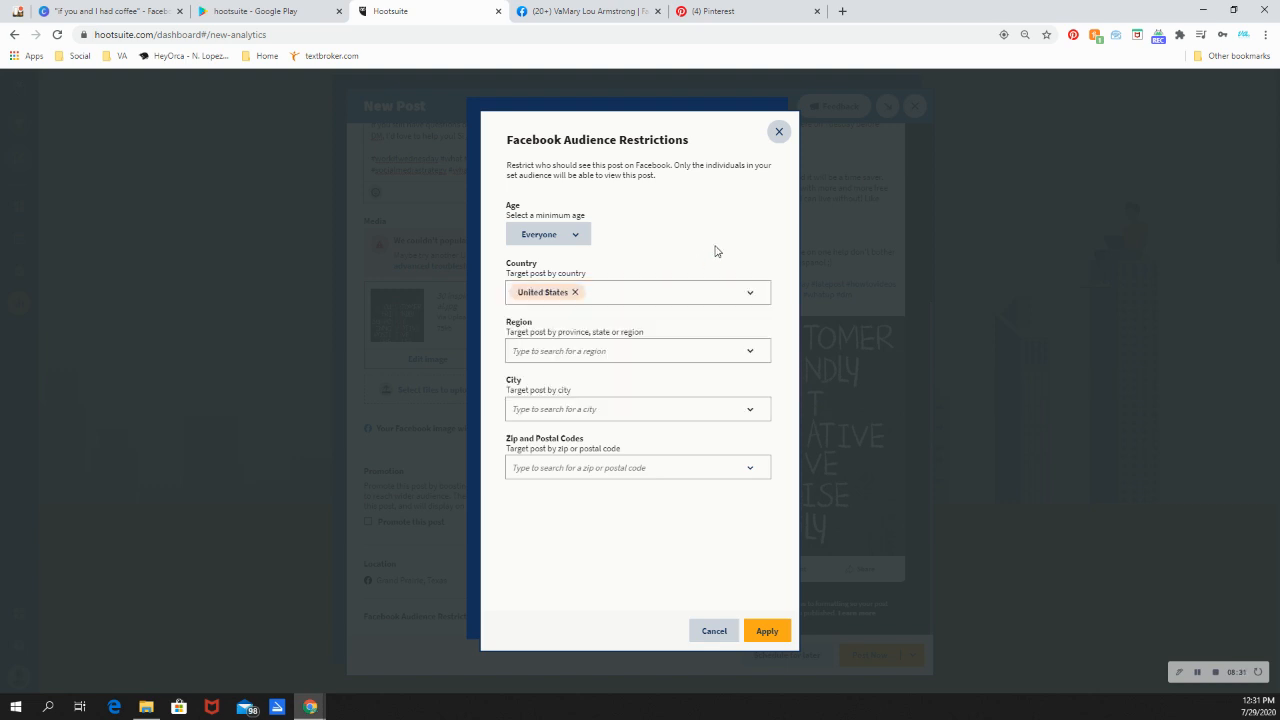
Step: Target the post to the region Texas, United States, in the Facebook audience restrictions
click(751, 351)
text(te)
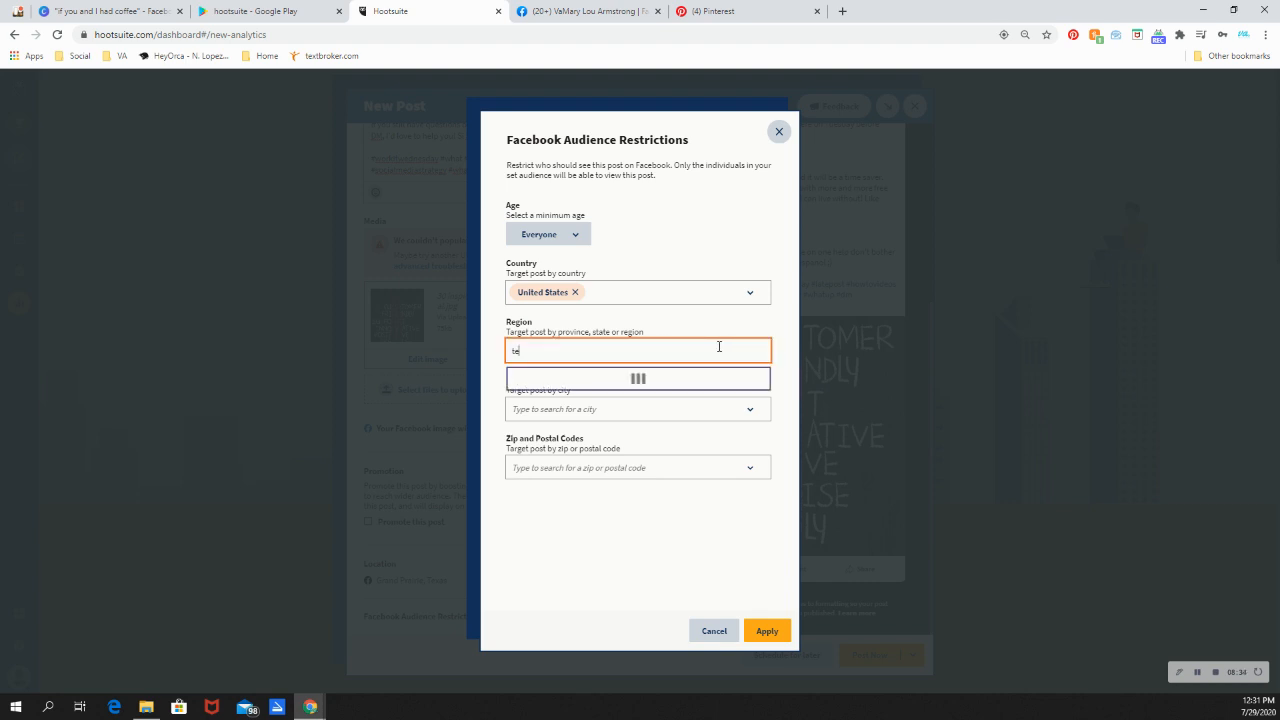
text(xas)
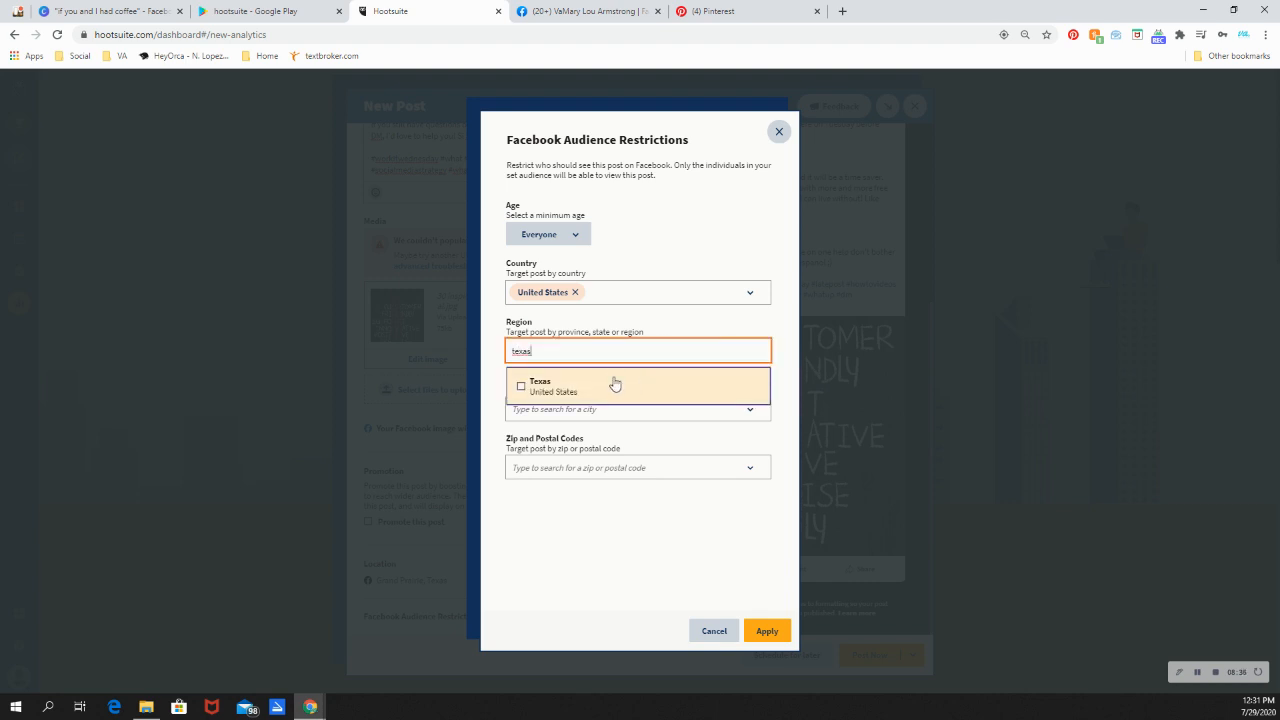
click(613, 383)
click(753, 243)
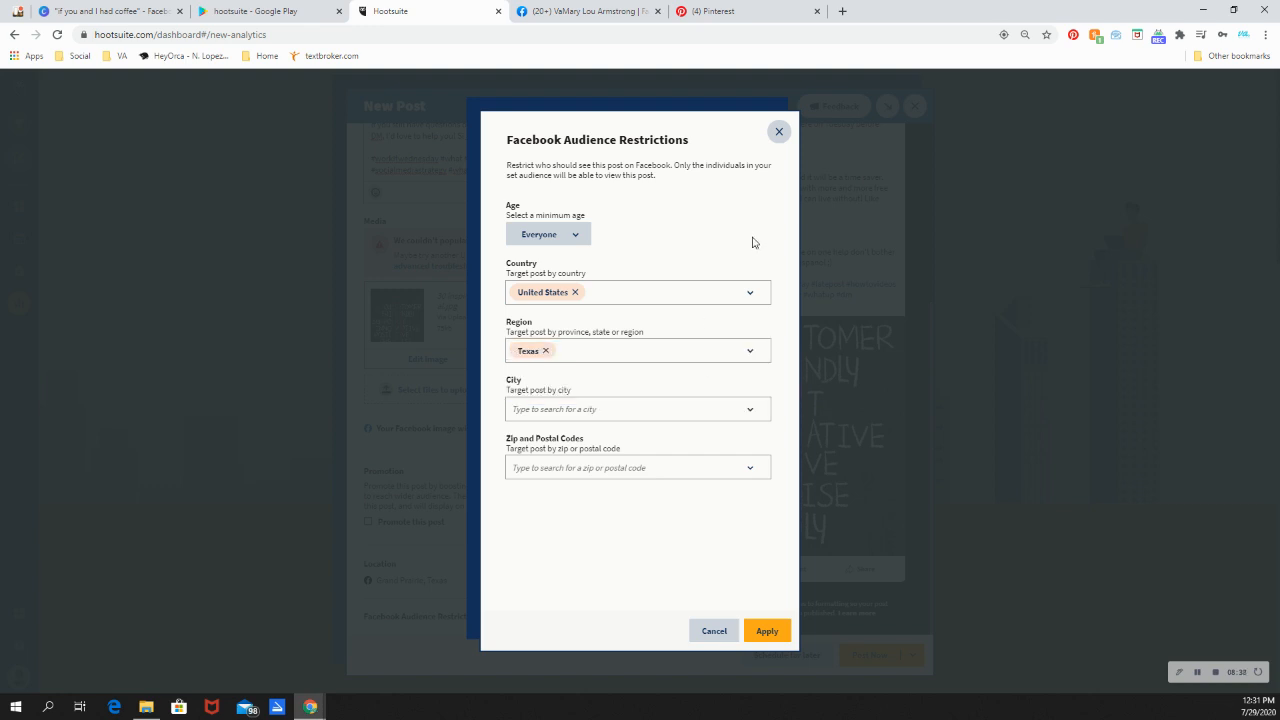
Step: Target the post to zip code 75052 in Texas, United States, and apply the audience restrictions
click(716, 470)
text(75052)
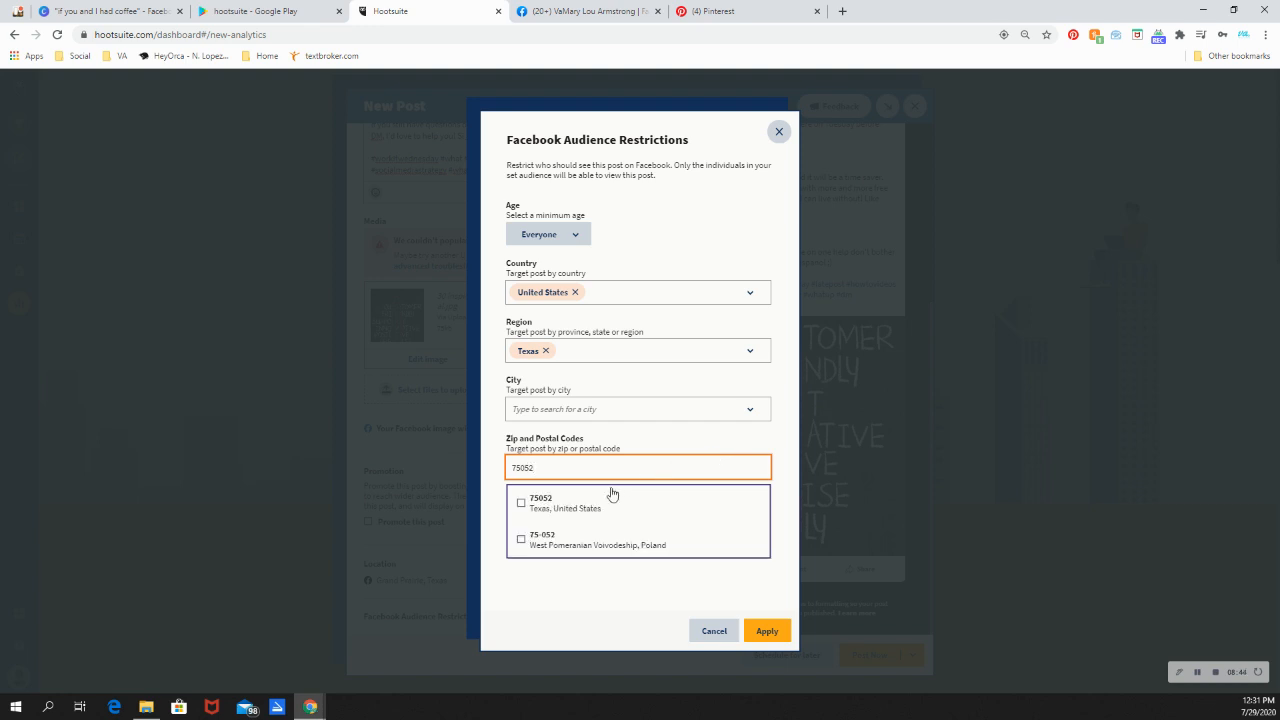
click(548, 512)
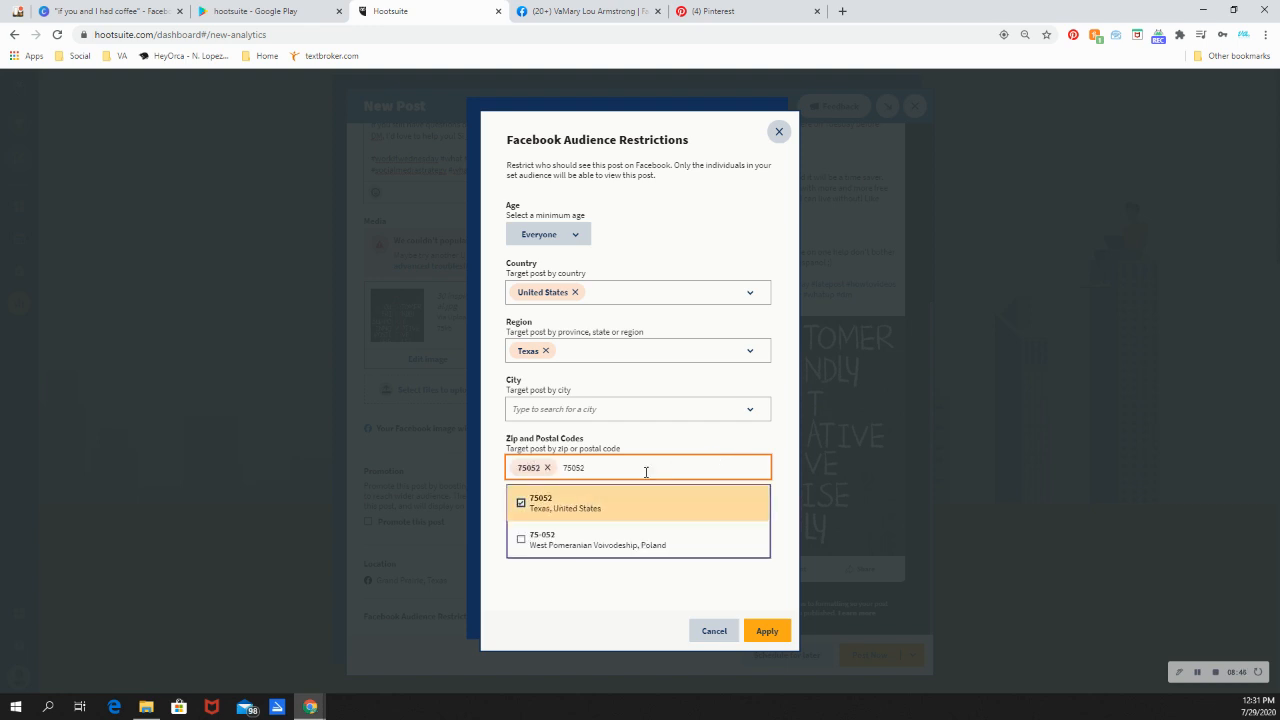
click(783, 454)
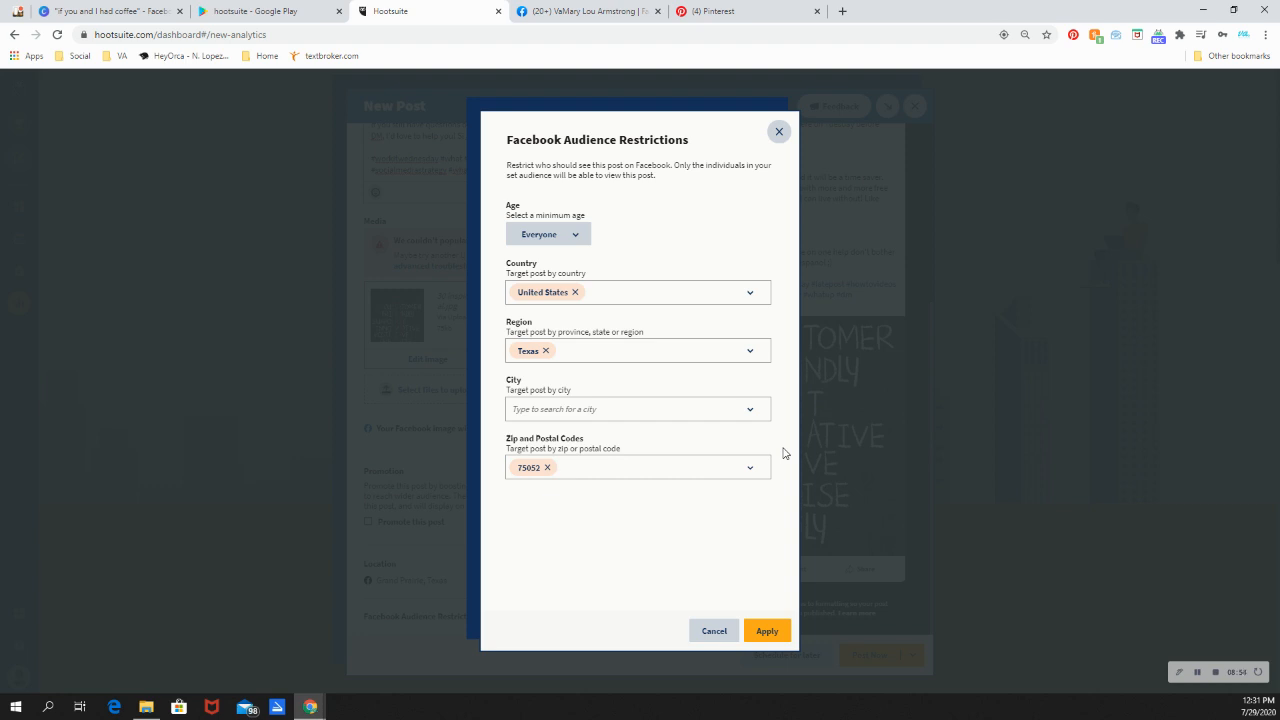
click(776, 632)
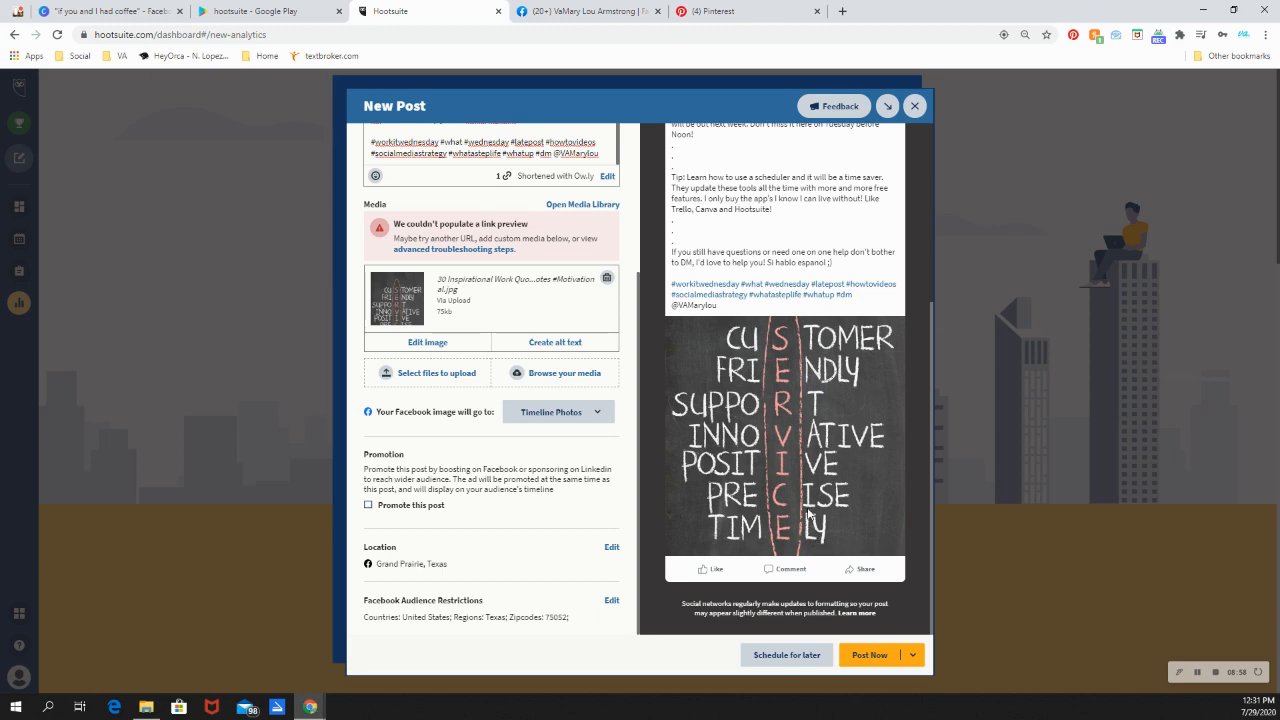
Step: Review the composed post's text and Facebook preview, and check the alternative posting options
scroll(589, 382, up, 2)
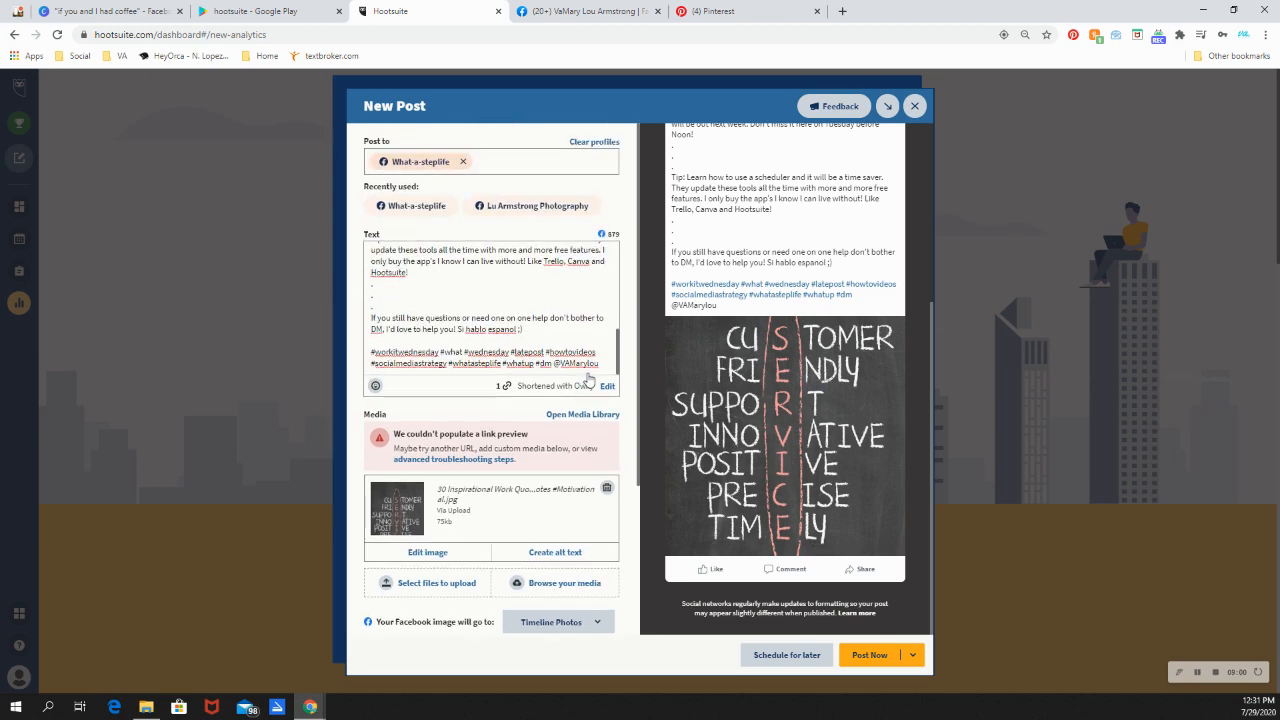
scroll(857, 425, up, 3)
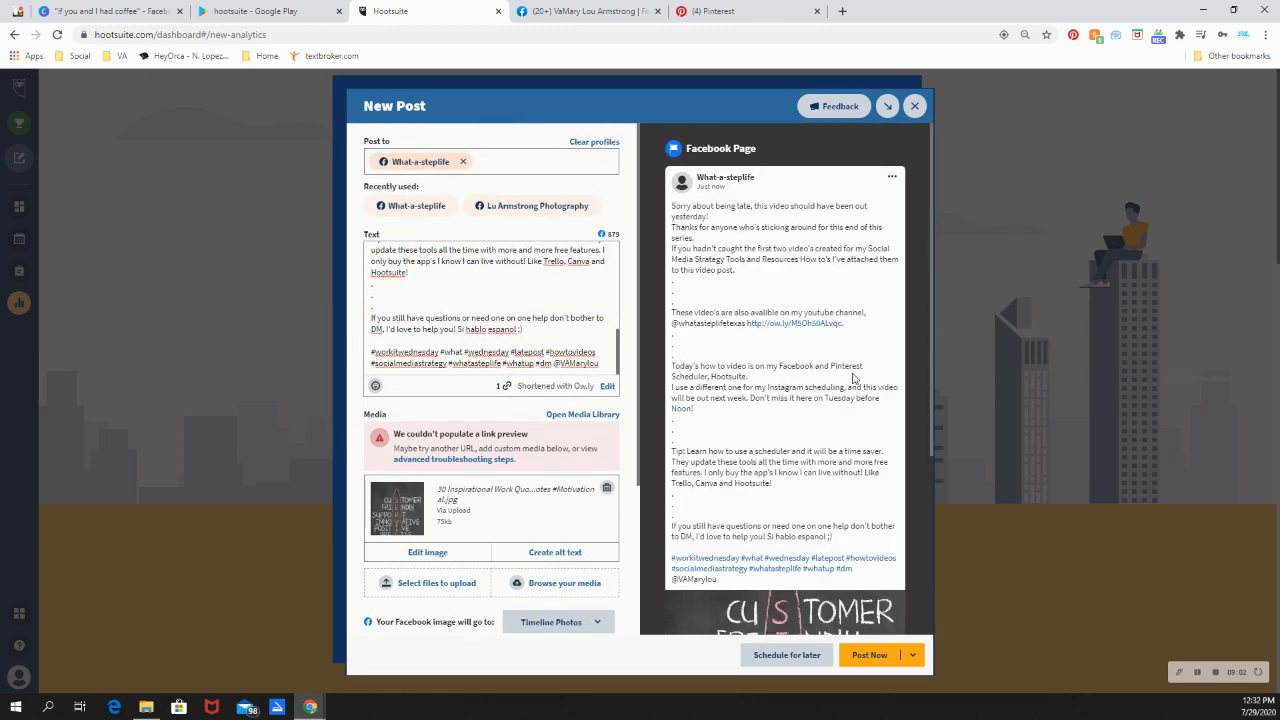
scroll(904, 245, down, 2)
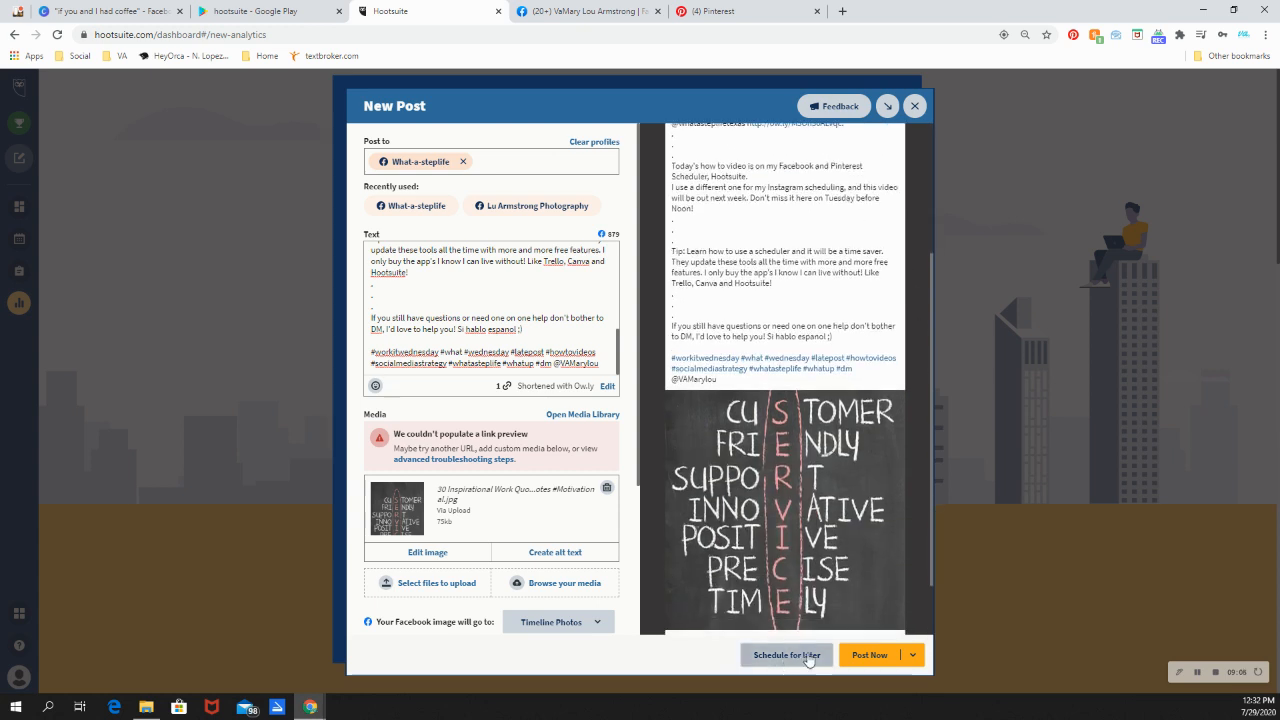
click(911, 655)
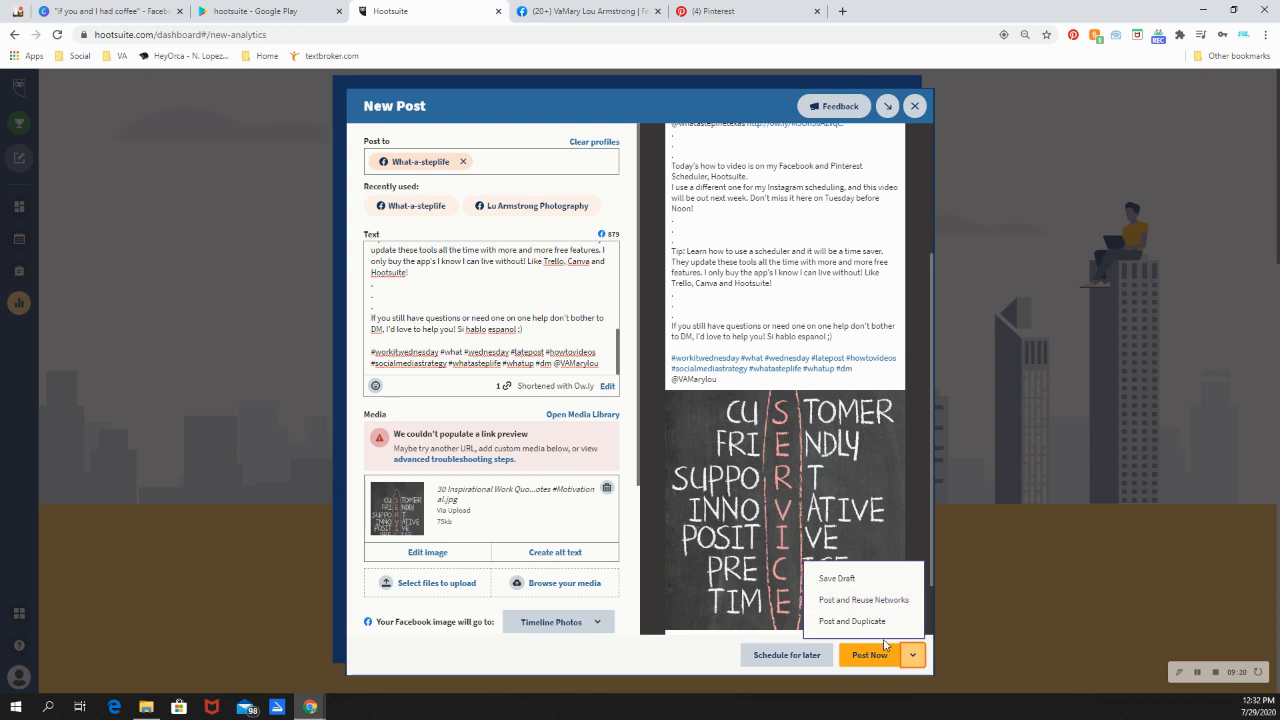
Step: Set the post's schedule to Wed, Jul 29 at 1:40 PM and save the post as a draft
click(805, 660)
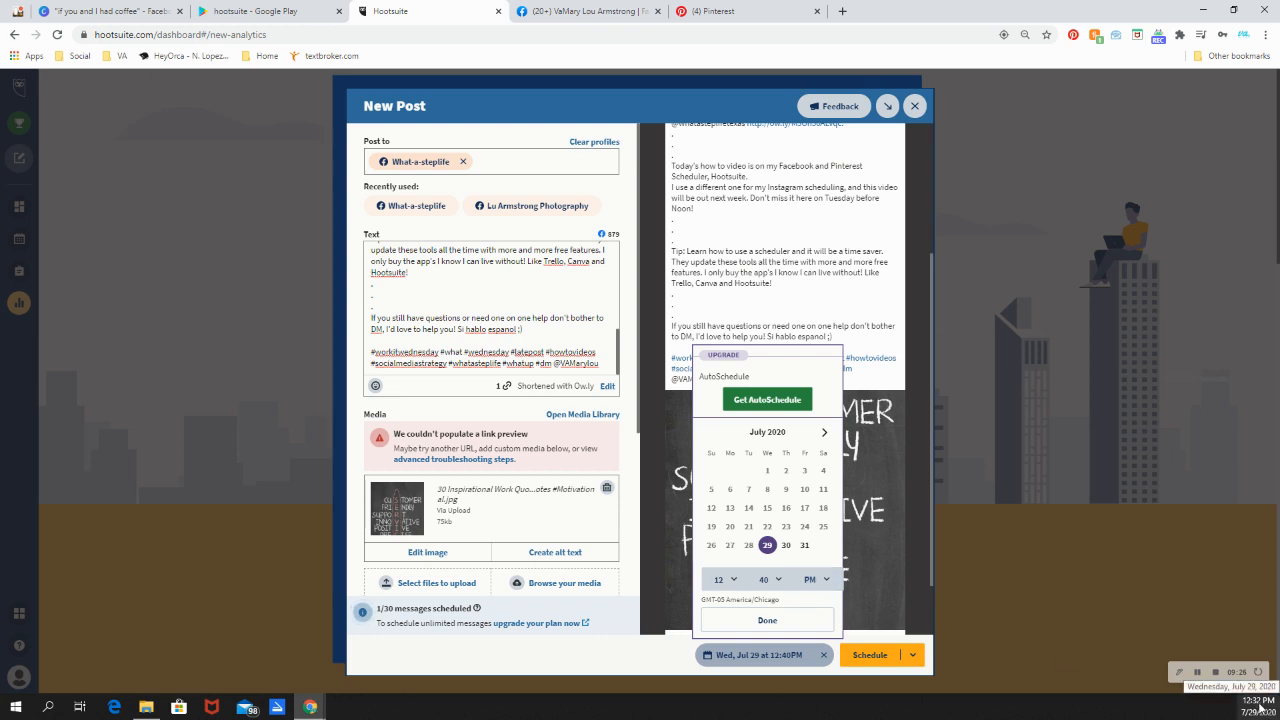
click(737, 582)
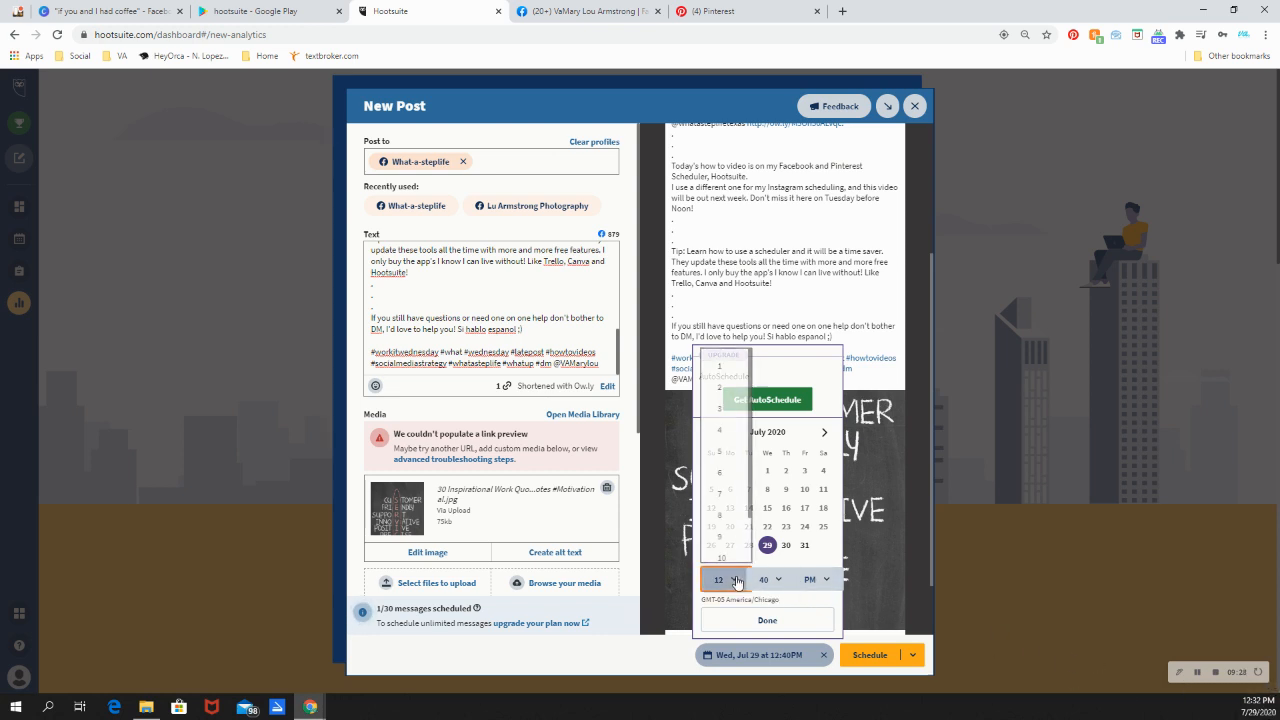
click(719, 366)
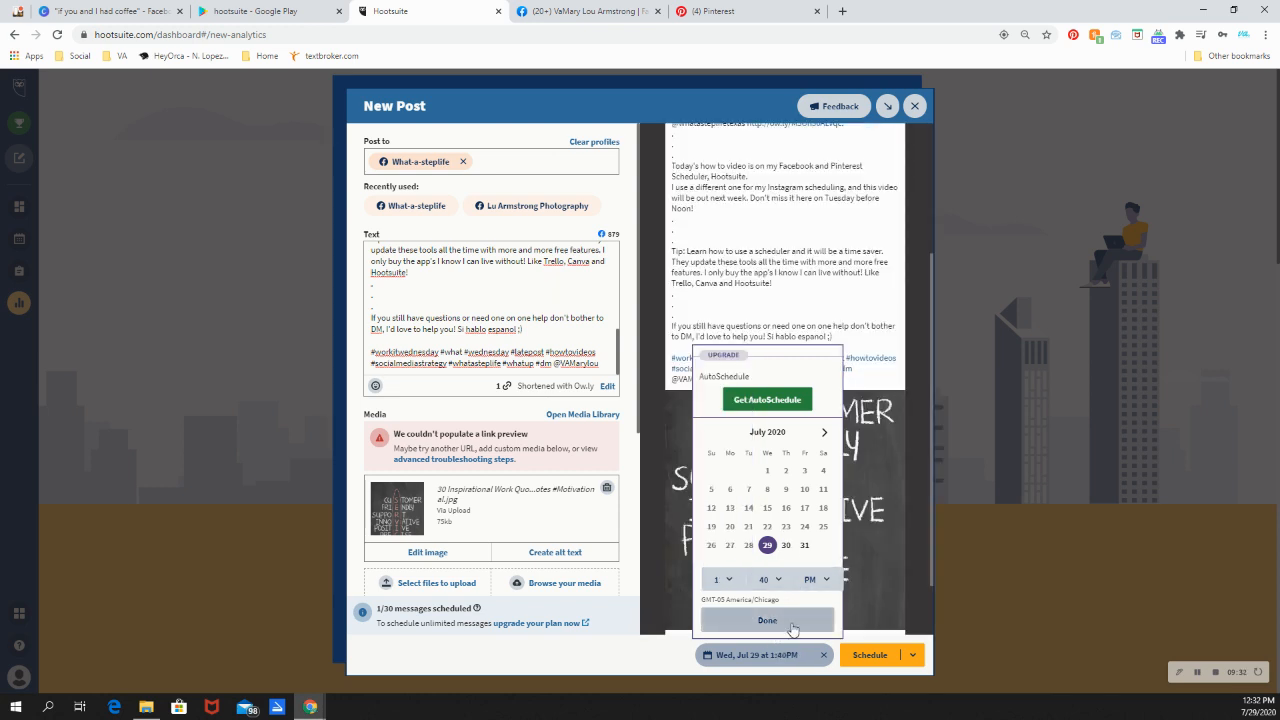
click(792, 628)
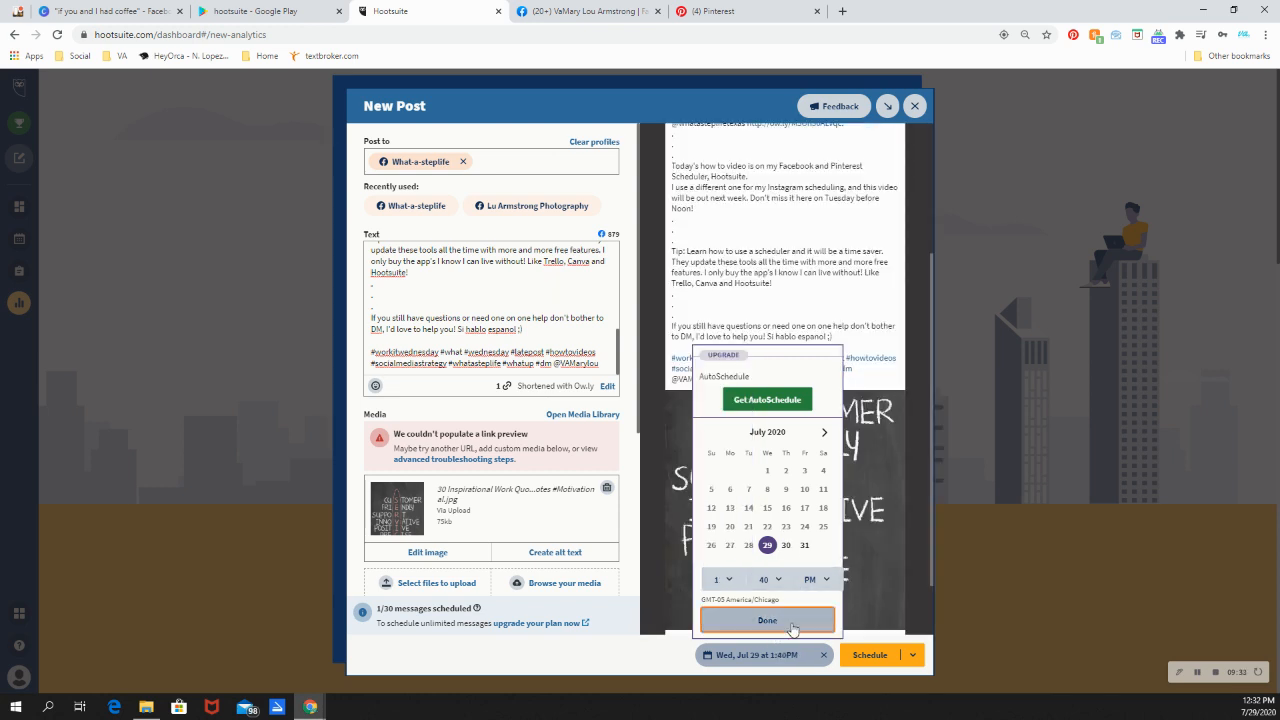
click(912, 655)
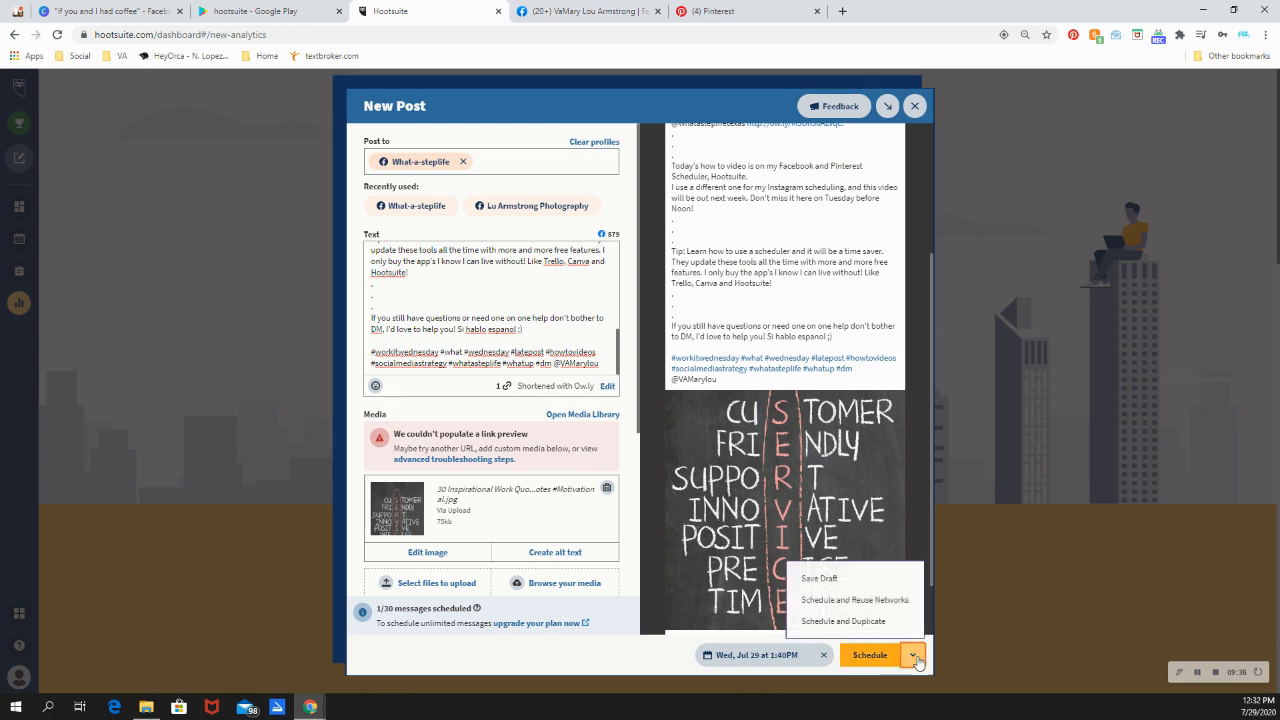
click(820, 579)
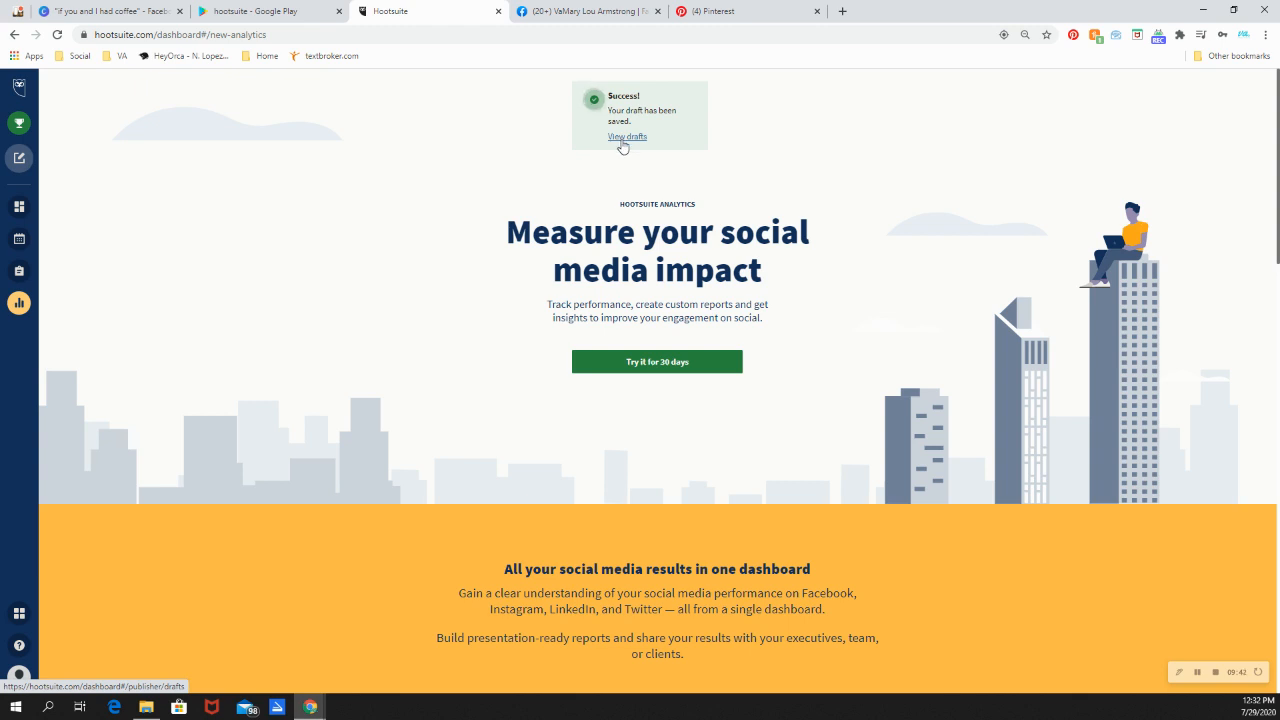
Step: Open the saved What-a-steplife draft from Wednesday the 29th in the Planner and check its additional actions
click(18, 240)
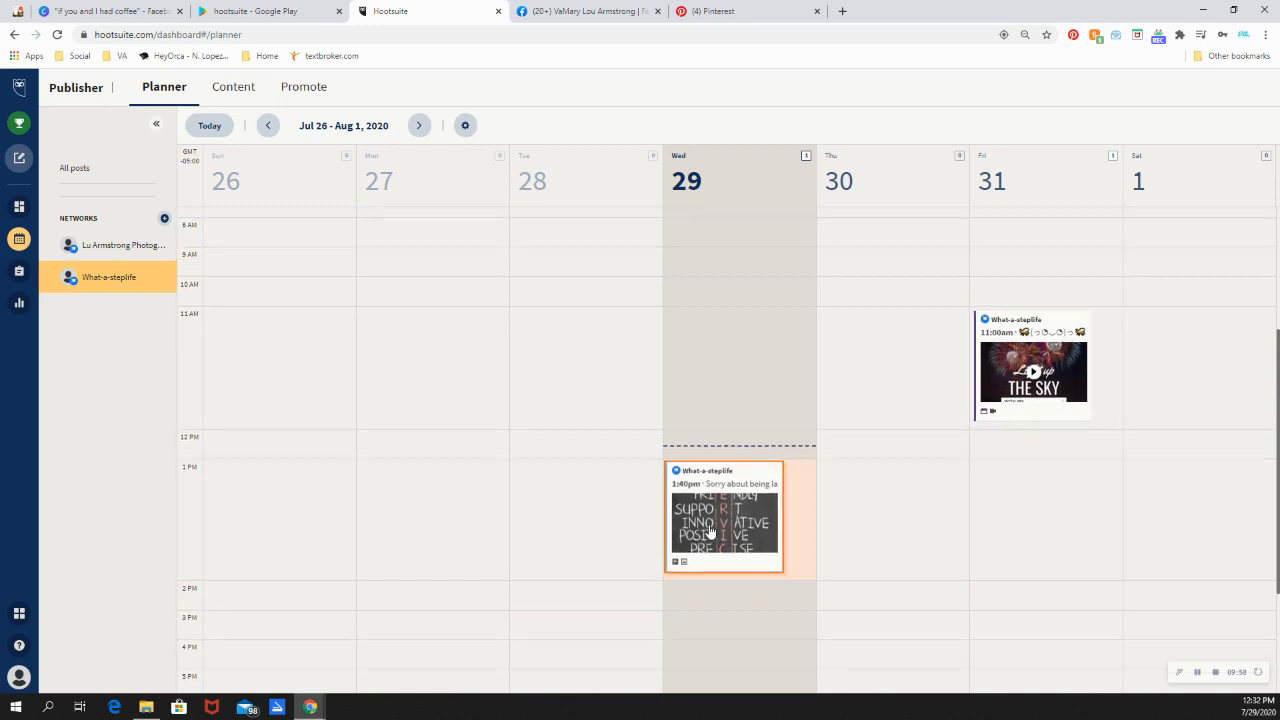
scroll(731, 546, down, 1)
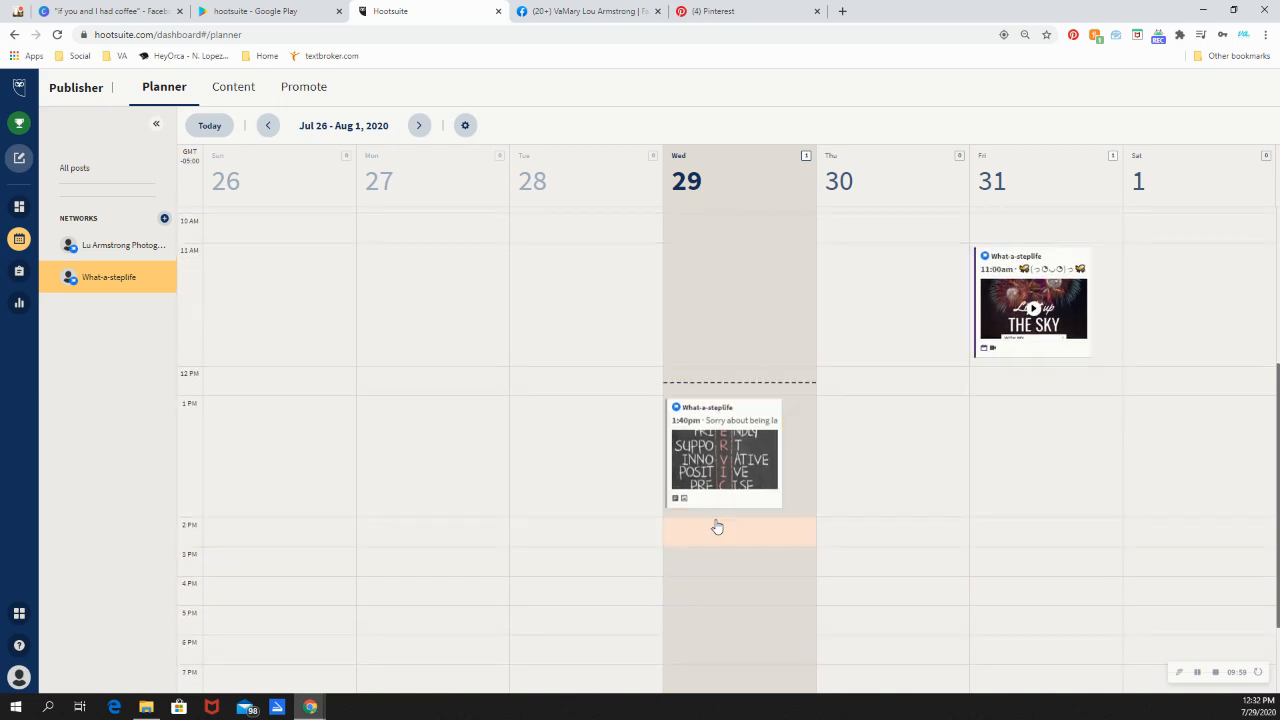
click(728, 471)
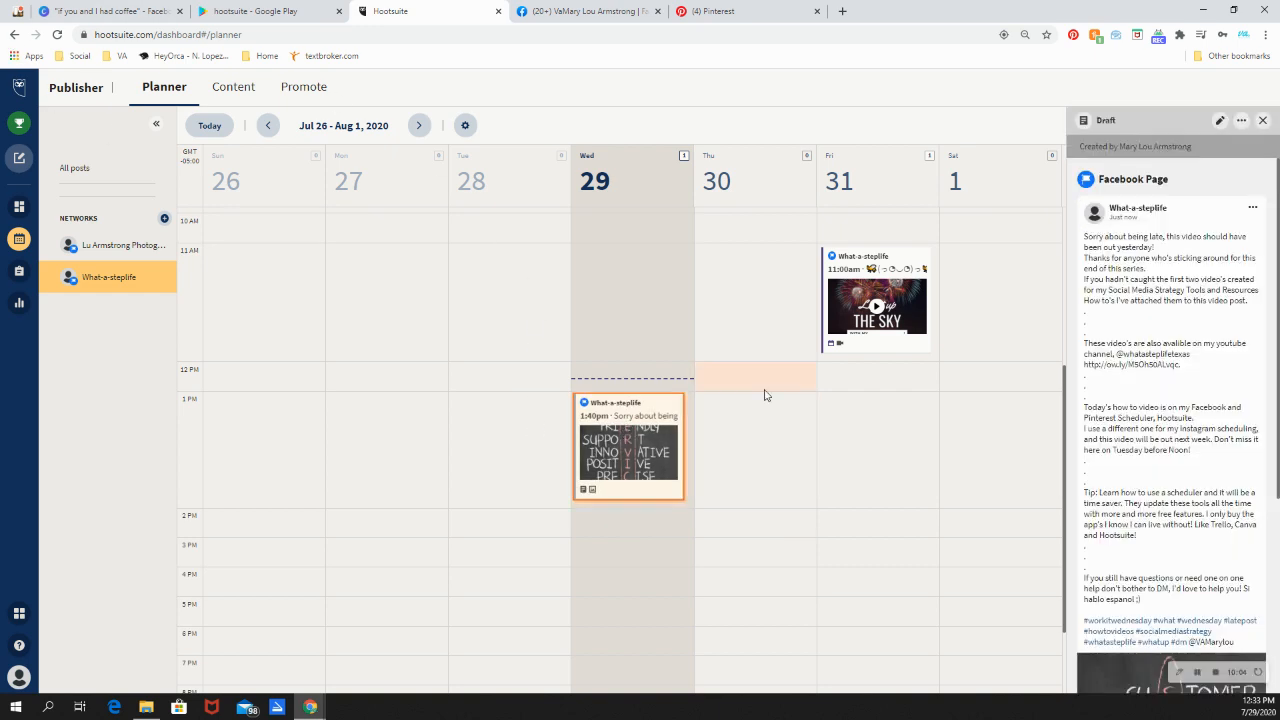
click(1242, 121)
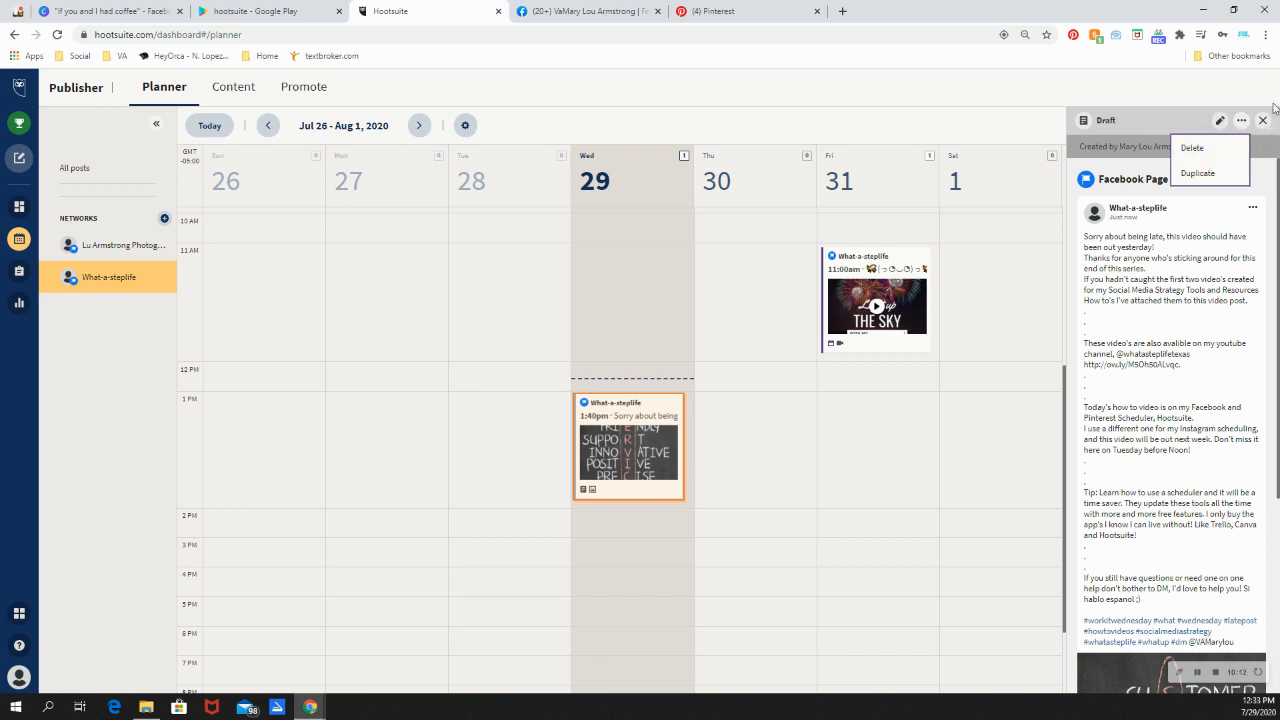
Step: Open the draft for editing and review its media, location, audience restrictions and Facebook preview
click(1222, 121)
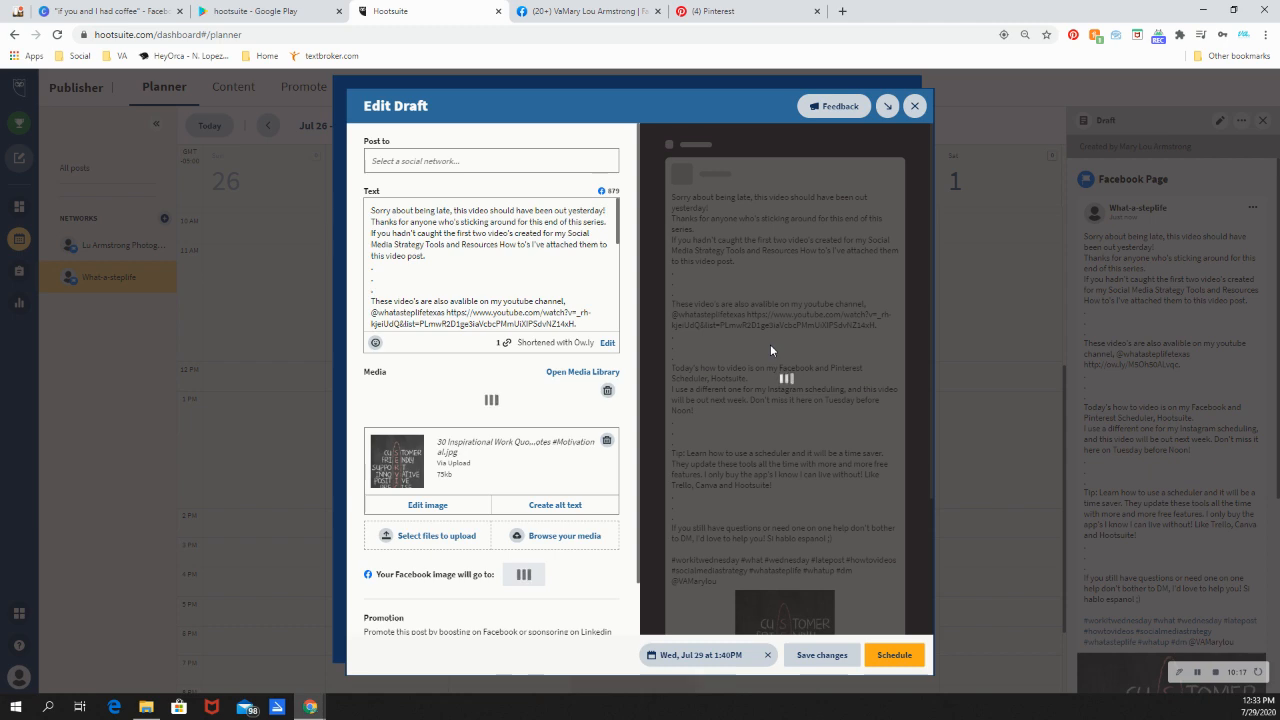
scroll(590, 457, down, 2)
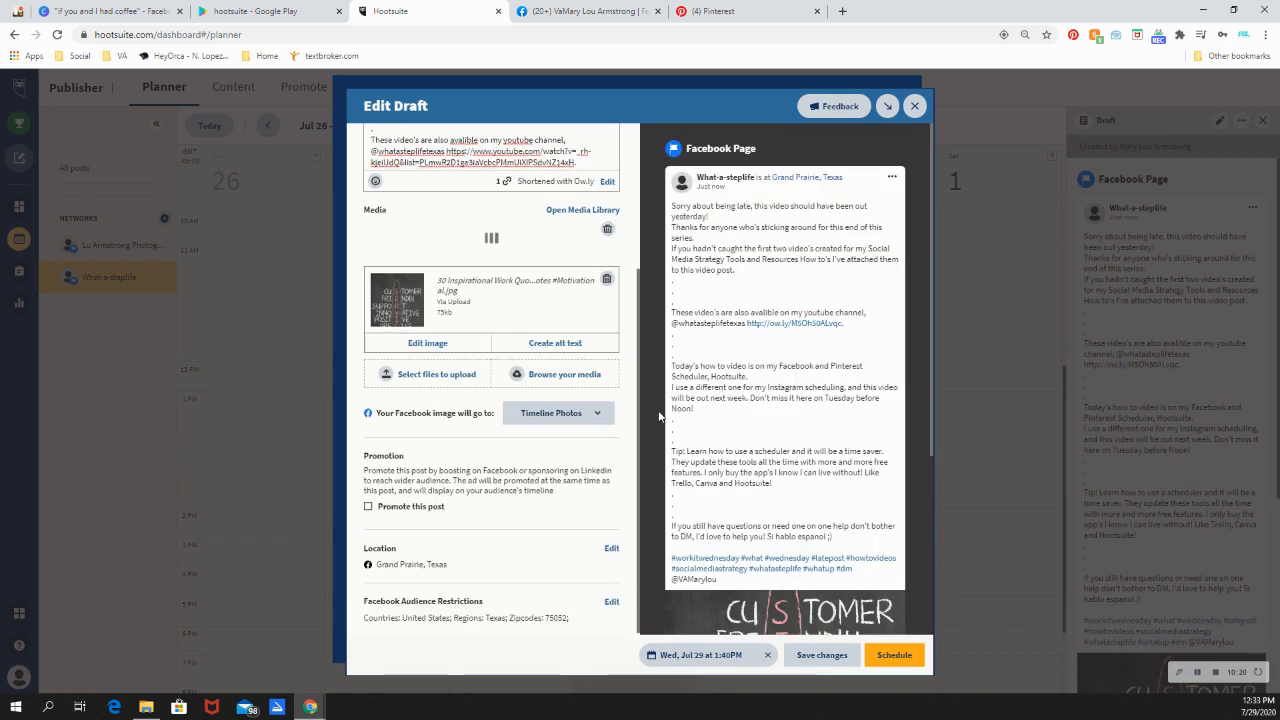
scroll(816, 476, down, 3)
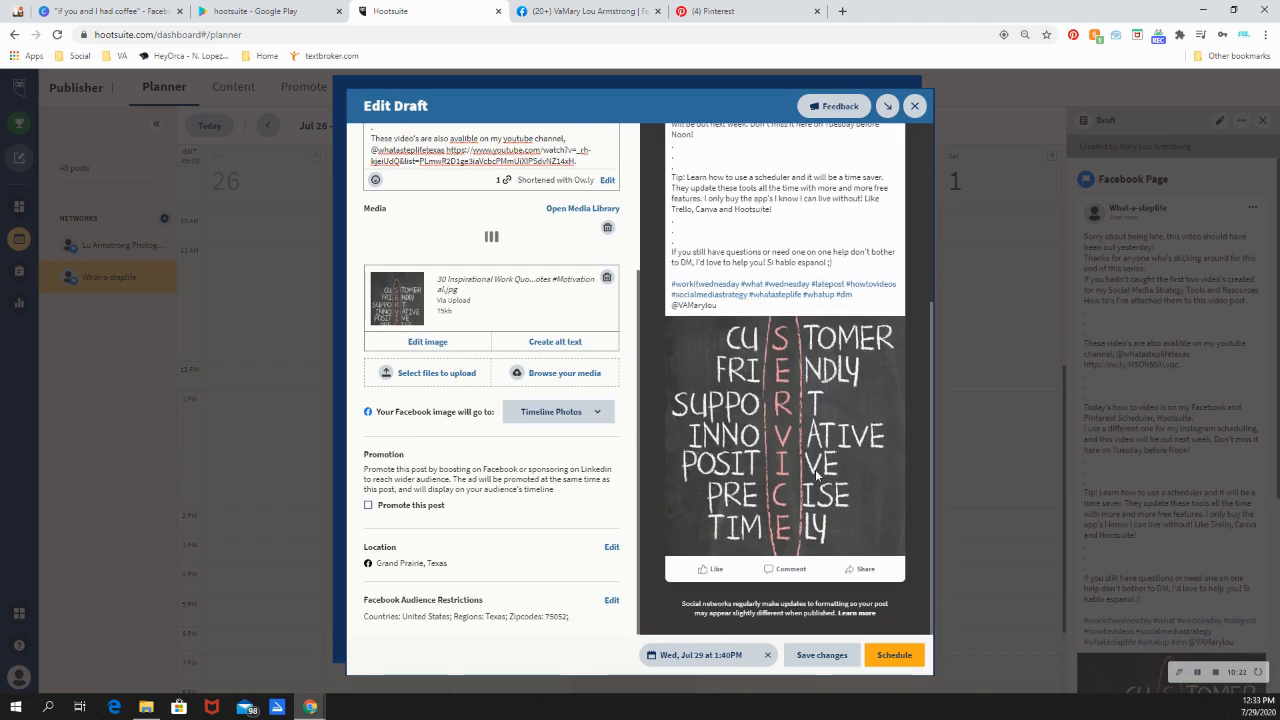